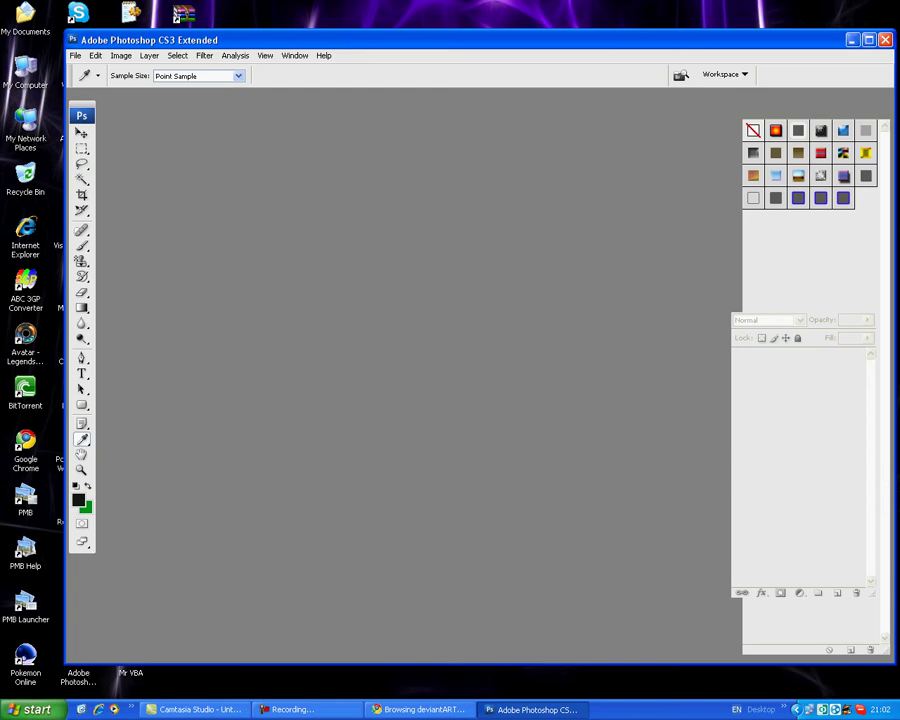
{"action": "left_click", "coordinate": [196, 709]}
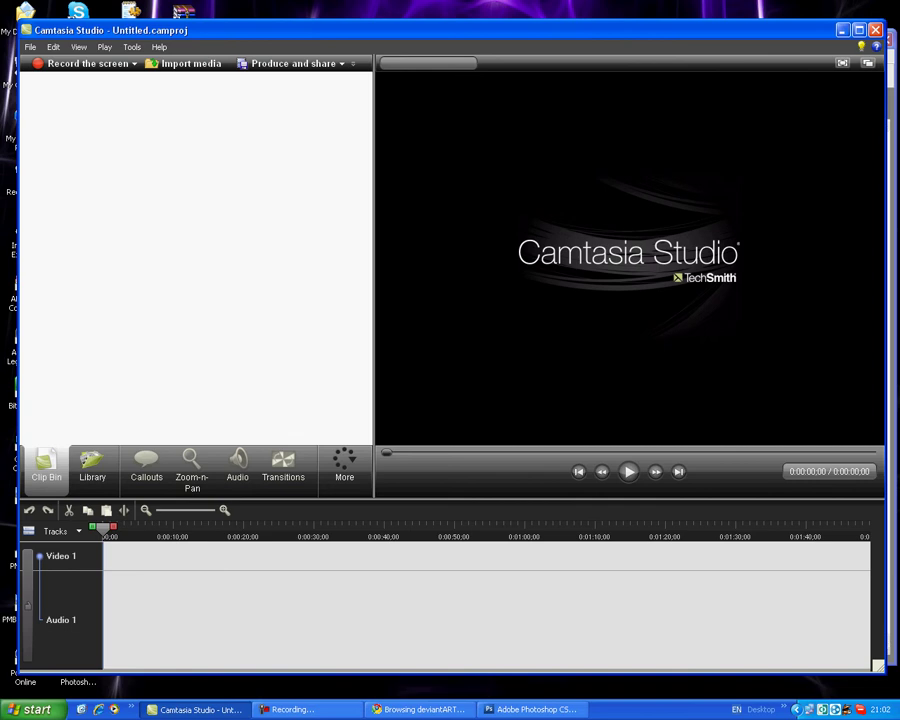
{"action": "left_click", "coordinate": [842, 30]}
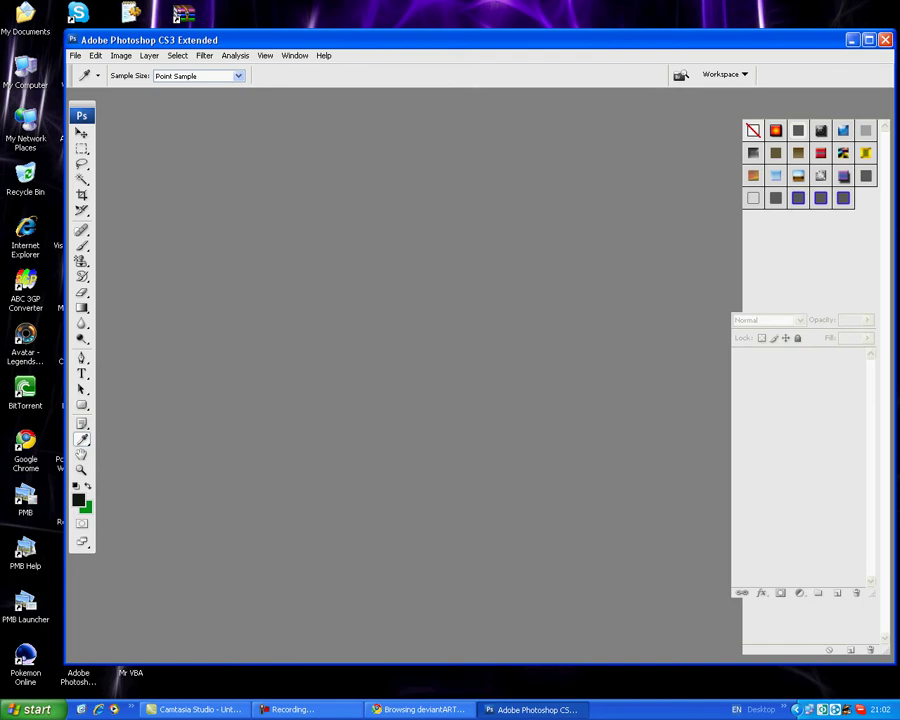
{"action": "left_click", "coordinate": [195, 709]}
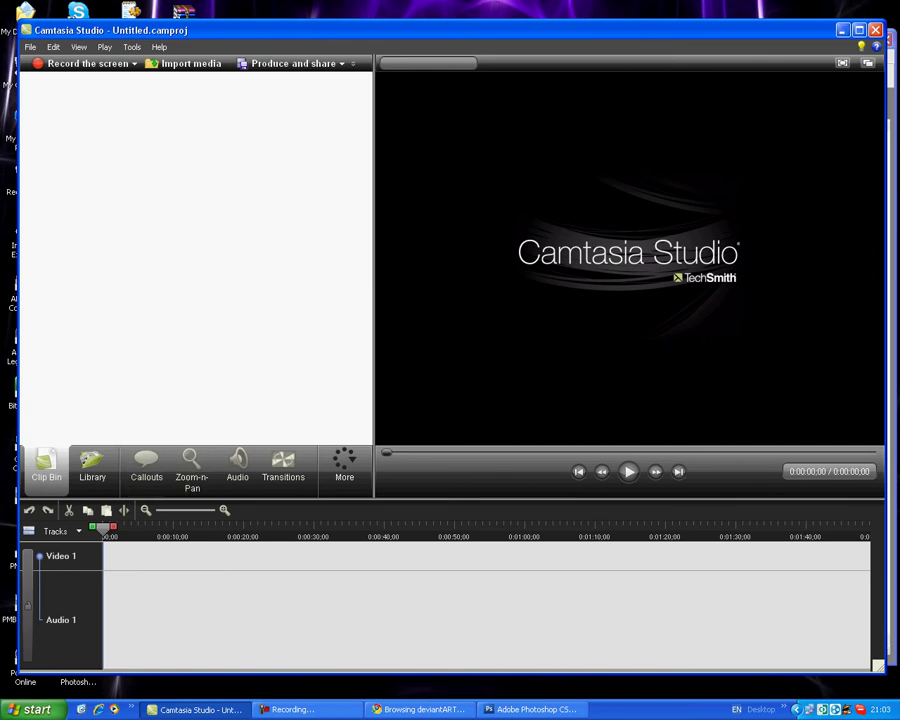
{"action": "left_click", "coordinate": [843, 30]}
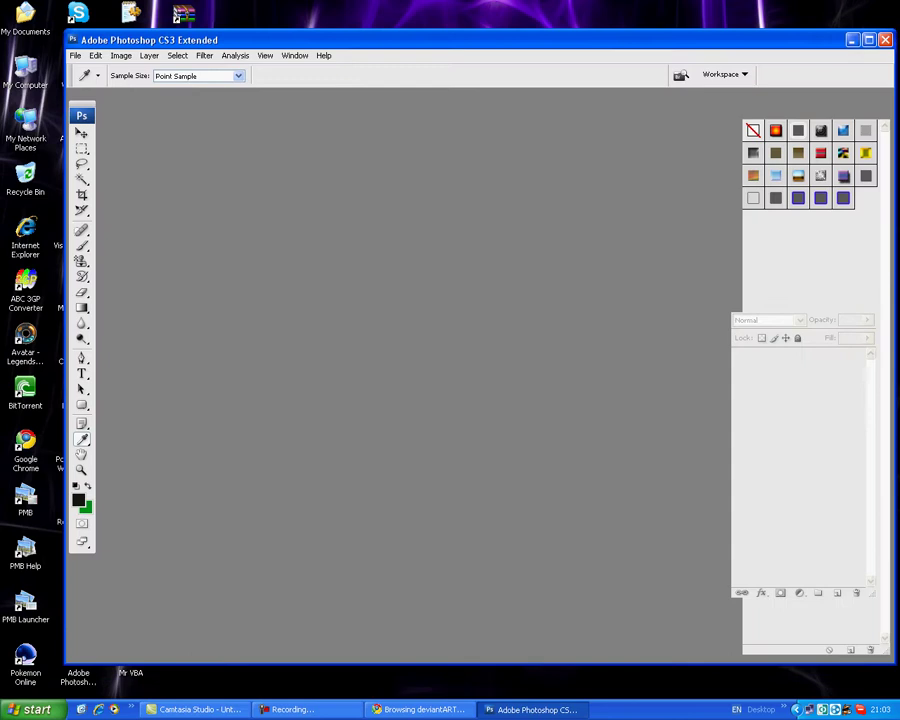
Step: Open the Rival Owen sidebar image from the desktop's Pokemon Render Pack folder in Photoshop to view it as an example
{"action": "left_click_drag", "start_coordinate": [600, 40], "coordinate": [706, 48]}
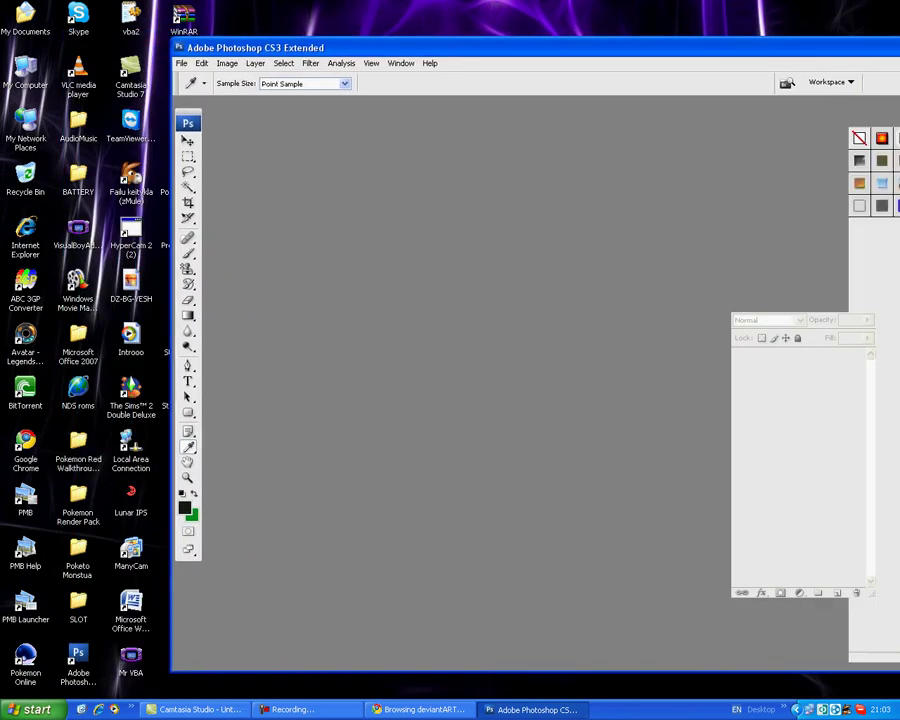
{"action": "key", "text": "ctrl+n"}
{"action": "double_click", "coordinate": [78, 497]}
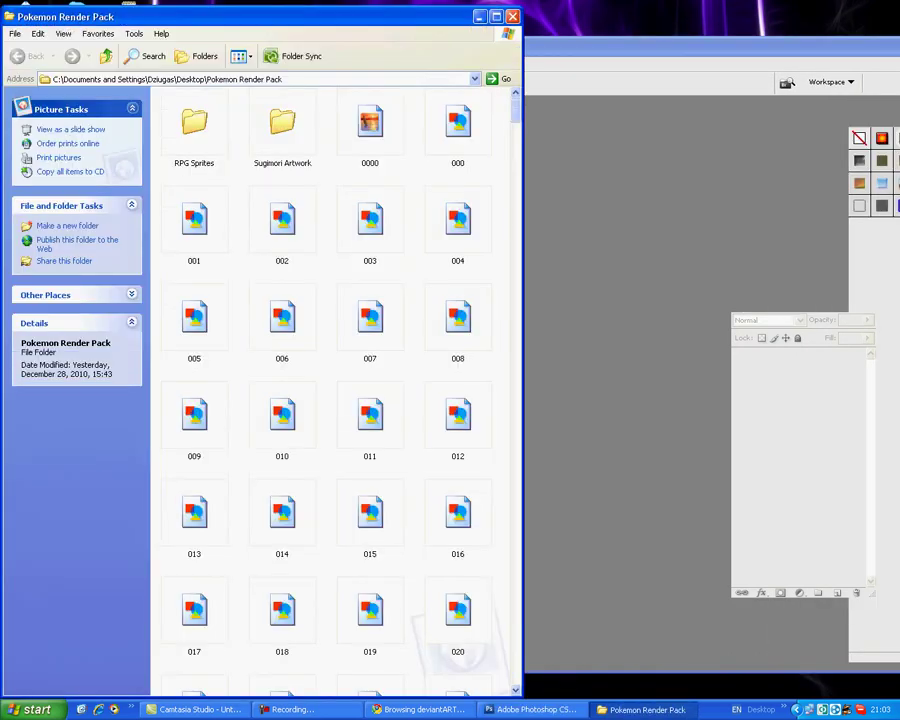
{"action": "left_click_drag", "start_coordinate": [515, 110], "coordinate": [515, 190]}
{"action": "scroll", "coordinate": [330, 390], "scroll_direction": "down", "scroll_amount": 20}
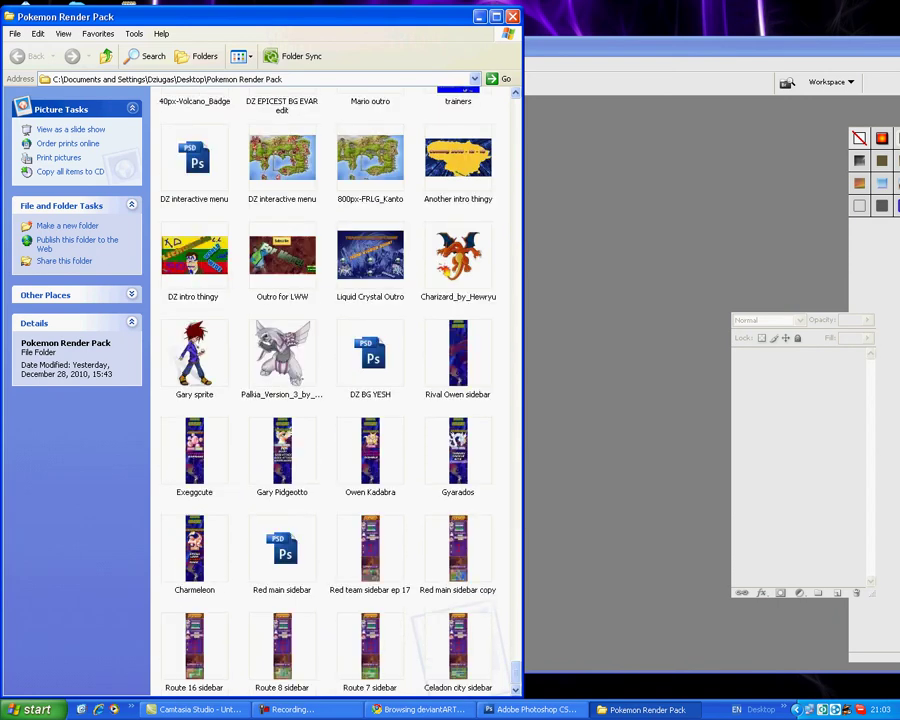
{"action": "left_click_drag", "start_coordinate": [458, 353], "coordinate": [620, 355]}
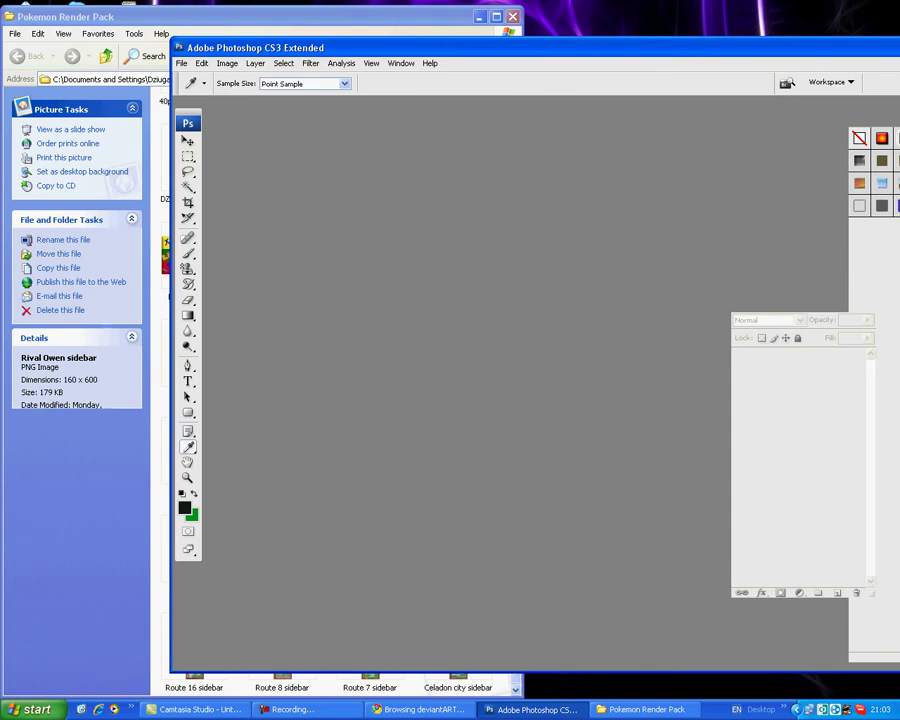
{"action": "left_click", "coordinate": [480, 17]}
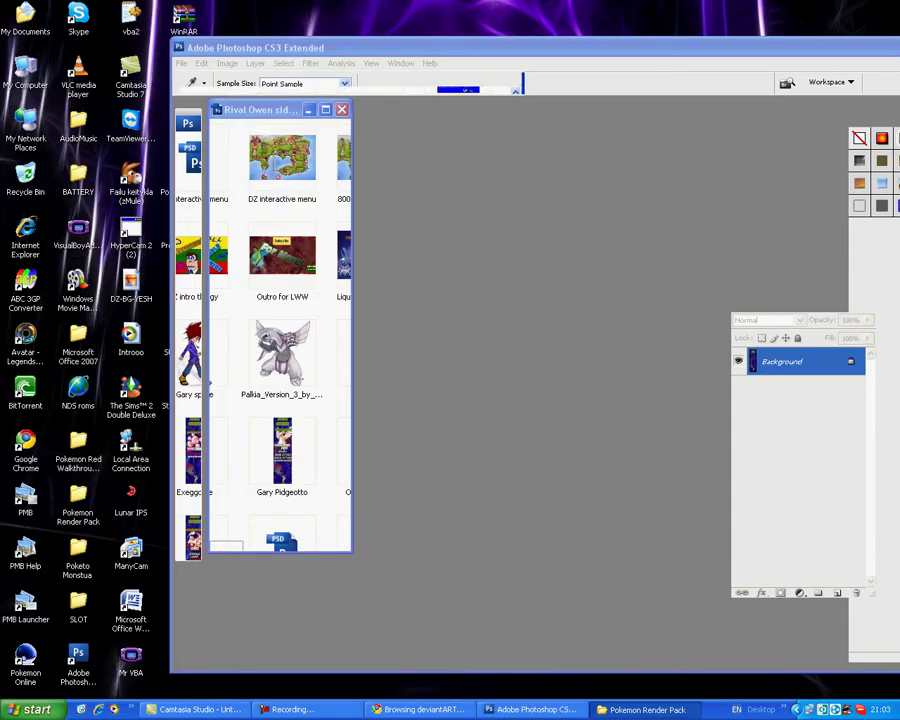
{"action": "left_click_drag", "start_coordinate": [480, 47], "coordinate": [438, 30]}
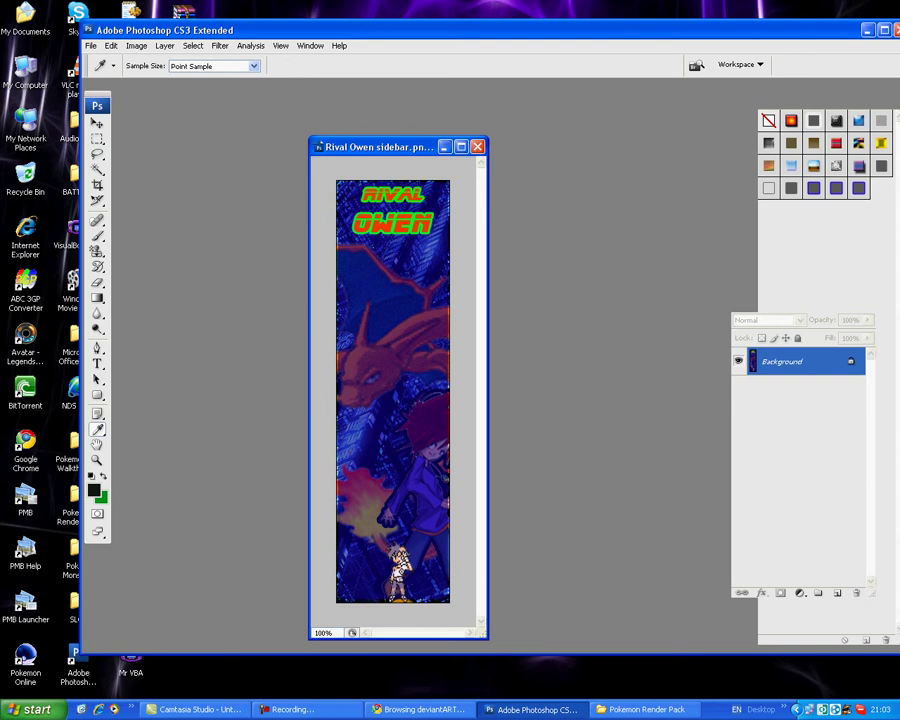
Step: Browse the wallpaper images in the My Pictures folder for possible sidebar backgrounds
{"action": "double_click", "coordinate": [25, 16]}
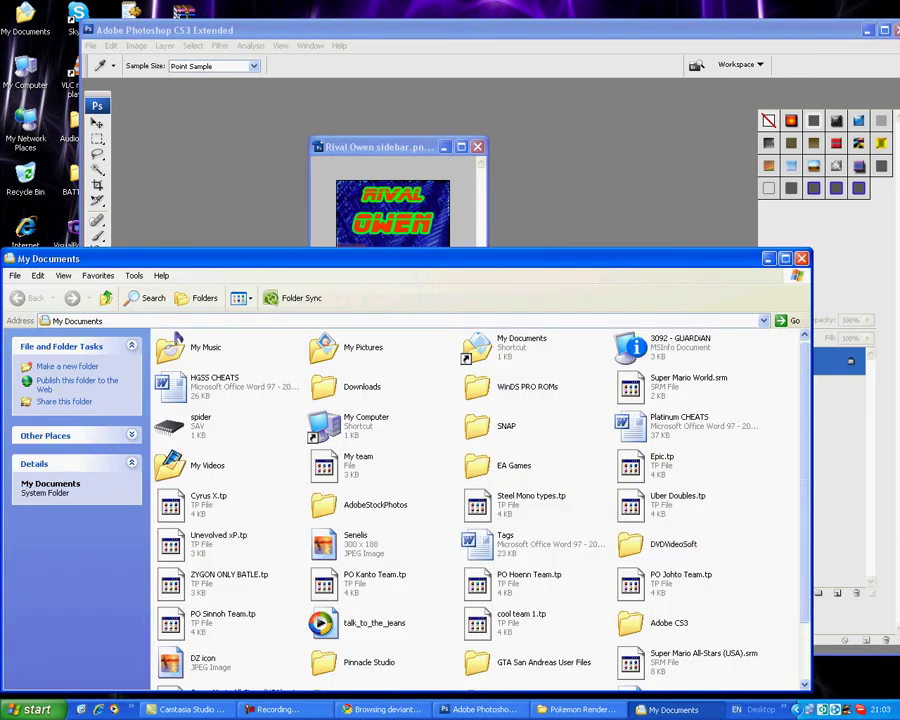
{"action": "double_click", "coordinate": [345, 347]}
{"action": "scroll", "coordinate": [475, 510], "scroll_direction": "down", "scroll_amount": 10}
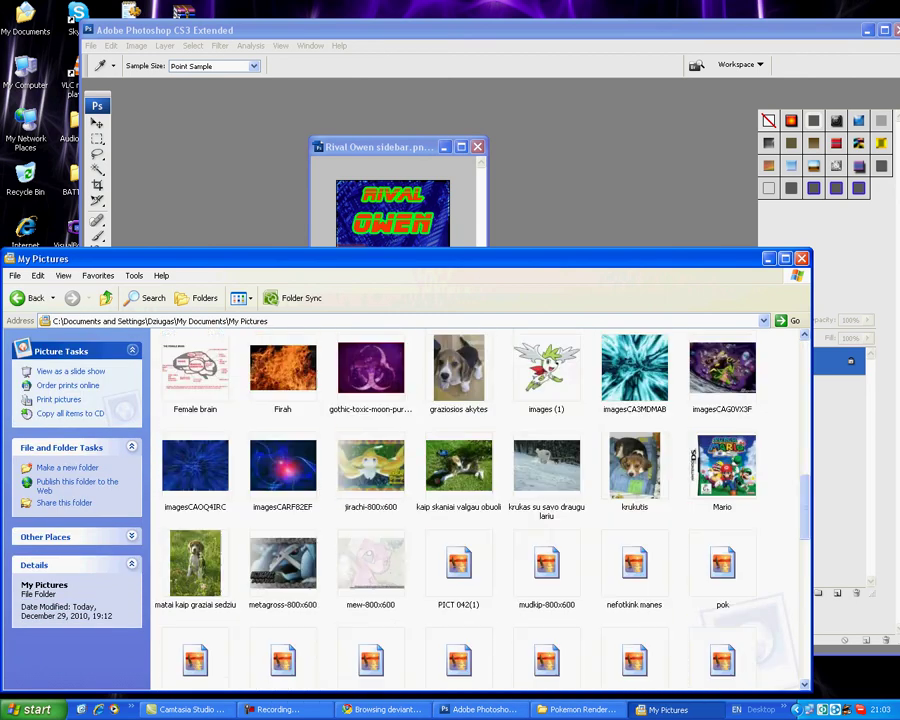
{"action": "scroll", "coordinate": [478, 510], "scroll_direction": "down", "scroll_amount": 5}
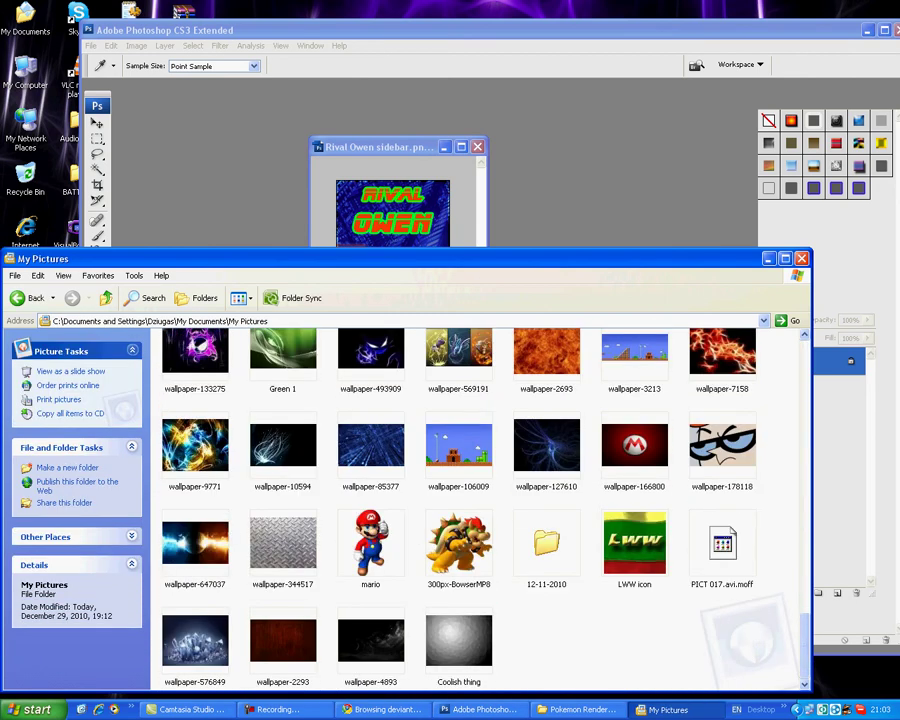
{"action": "scroll", "coordinate": [478, 510], "scroll_direction": "up", "scroll_amount": 3}
{"action": "scroll", "coordinate": [478, 510], "scroll_direction": "down", "scroll_amount": 3}
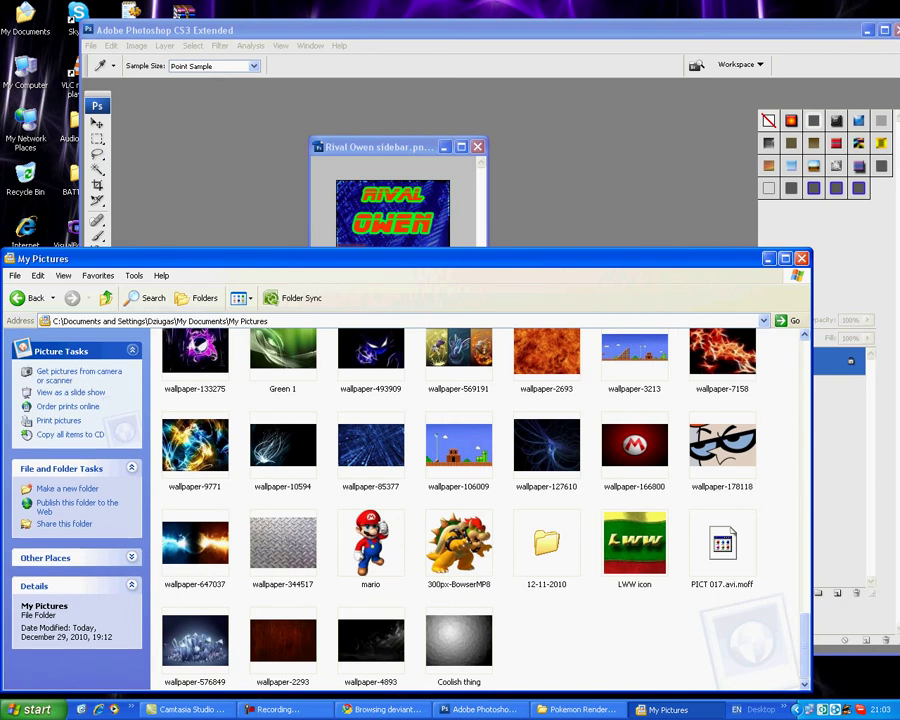
{"action": "left_click", "coordinate": [769, 258]}
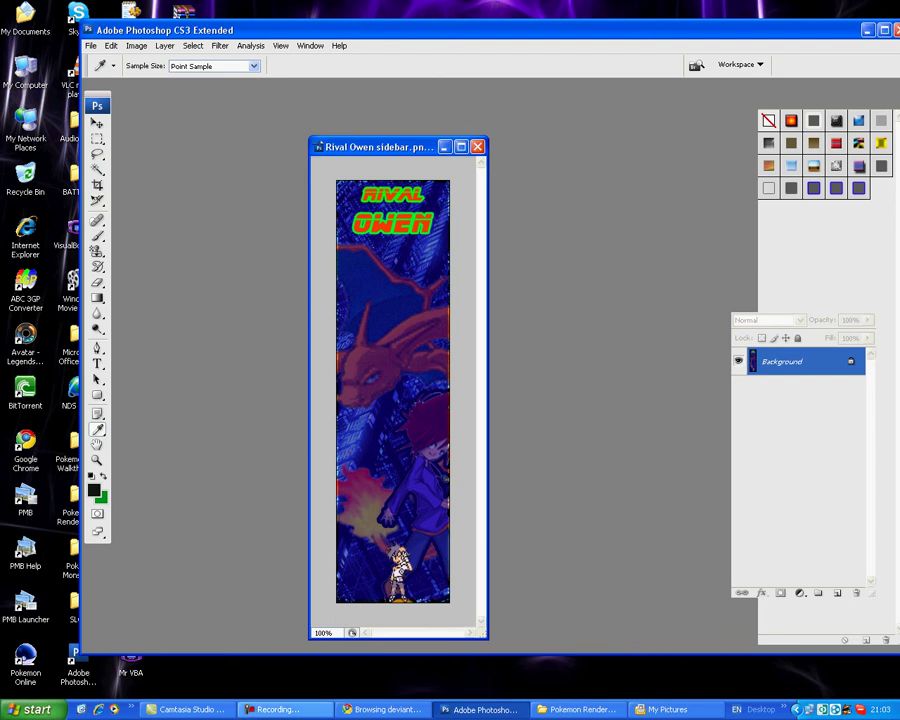
Step: Open the Gary sprite image from the Pokemon Render Pack folder in Photoshop to view it as an example character picture
{"action": "left_click", "coordinate": [284, 710]}
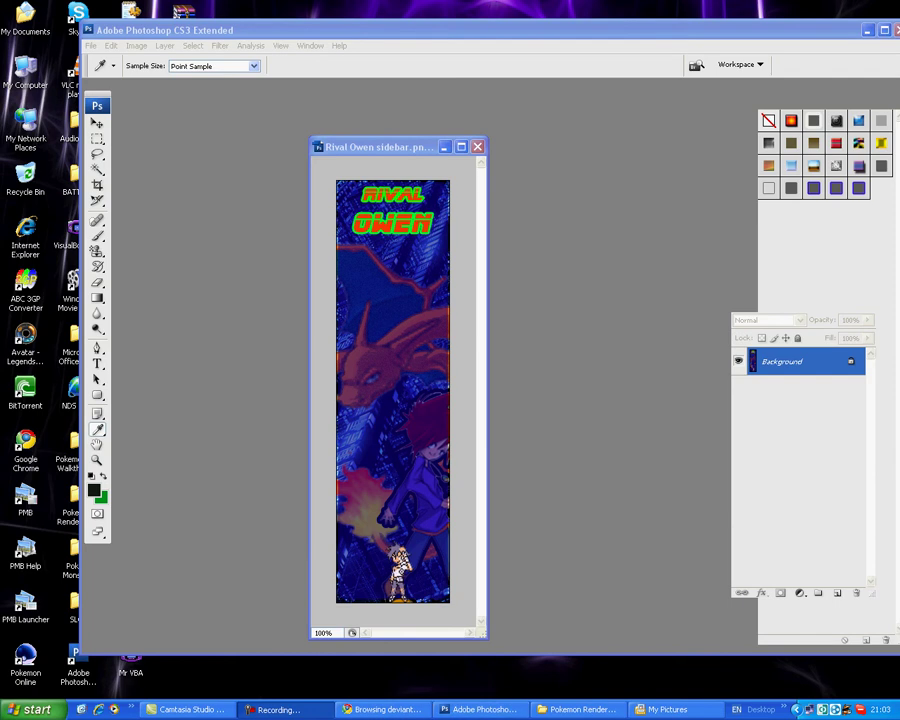
{"action": "left_click", "coordinate": [478, 710]}
{"action": "left_click", "coordinate": [577, 710]}
{"action": "left_click", "coordinate": [580, 709]}
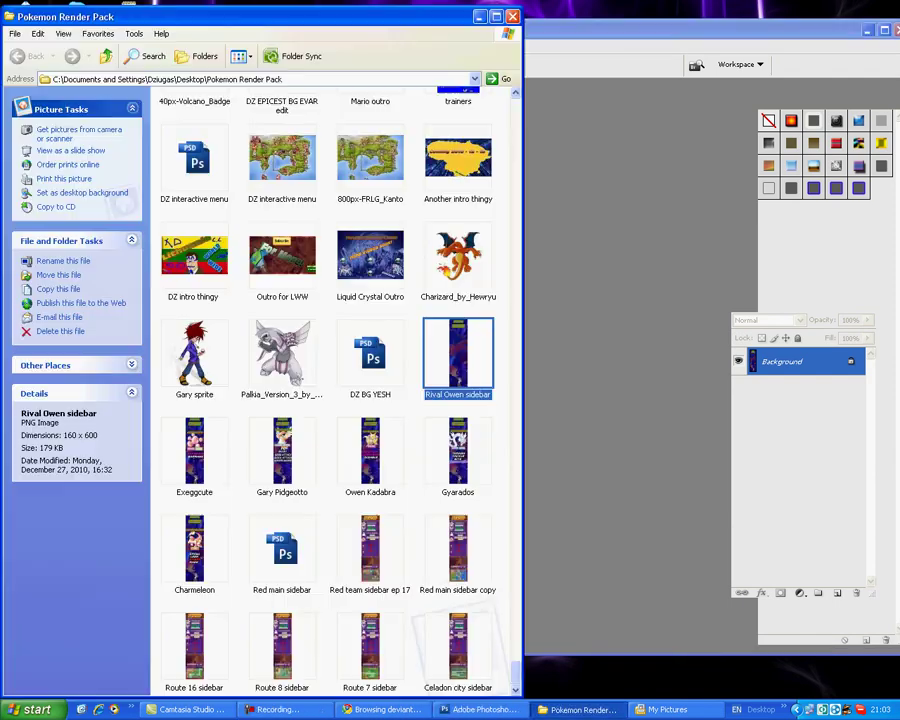
{"action": "left_click", "coordinate": [667, 709]}
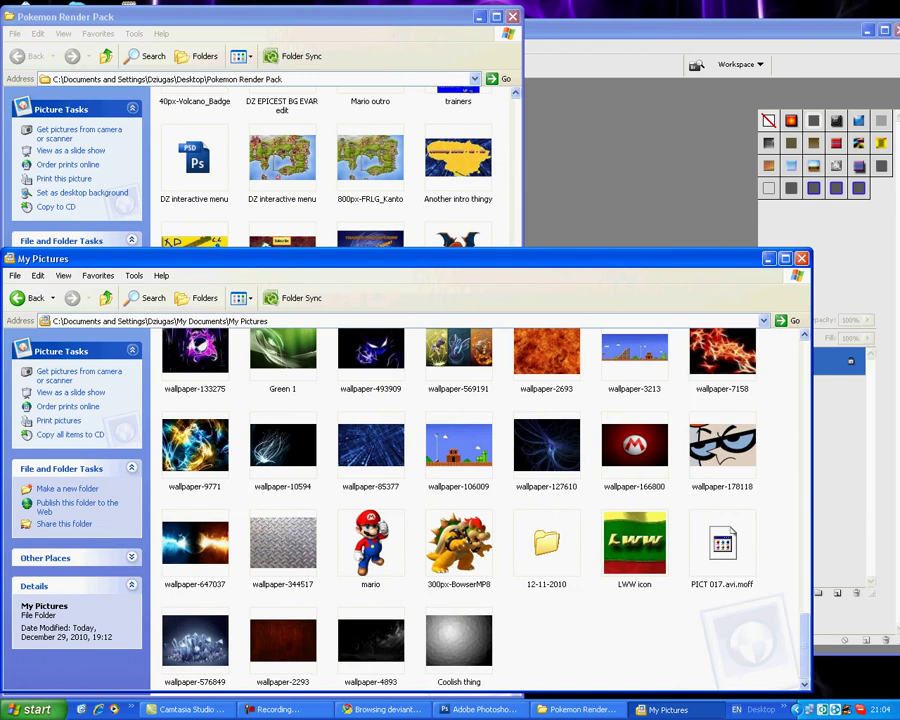
{"action": "left_click_drag", "start_coordinate": [400, 258], "coordinate": [400, 198]}
{"action": "scroll", "coordinate": [470, 450], "scroll_direction": "up", "scroll_amount": 3}
{"action": "scroll", "coordinate": [480, 445], "scroll_direction": "down", "scroll_amount": 5}
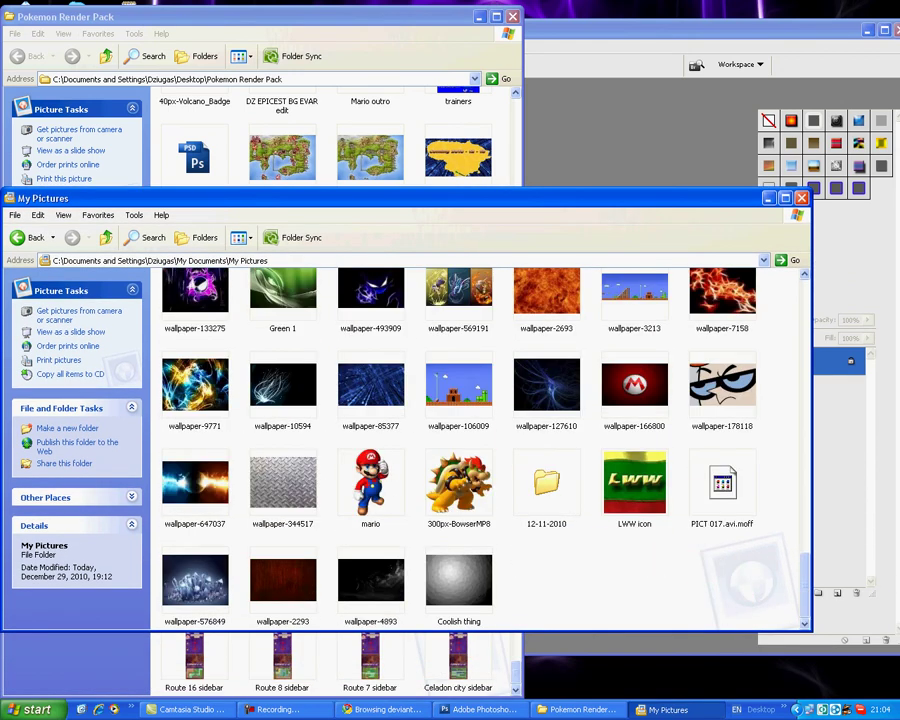
{"action": "left_click", "coordinate": [508, 140]}
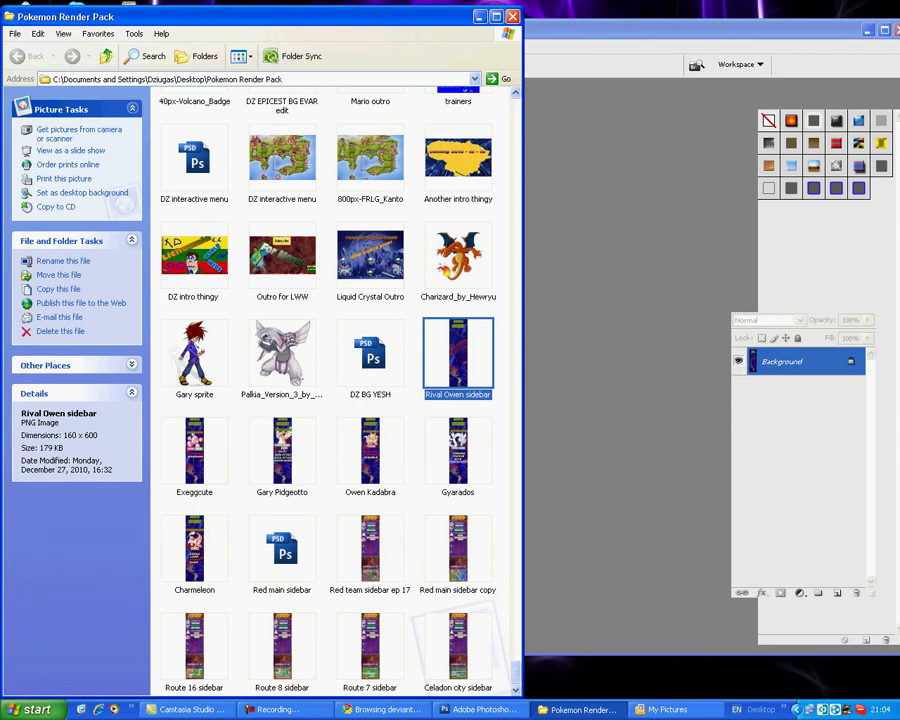
{"action": "left_click_drag", "start_coordinate": [194, 353], "coordinate": [620, 405]}
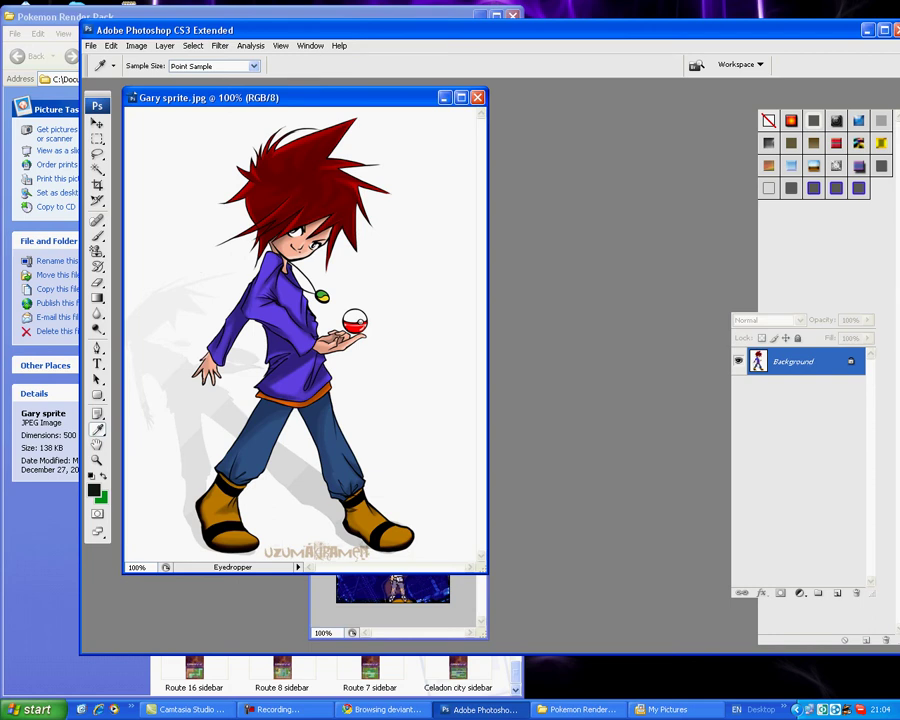
Step: Switch to Chrome and look through the deviantART search results for Darkrai artwork
{"action": "left_click", "coordinate": [384, 709]}
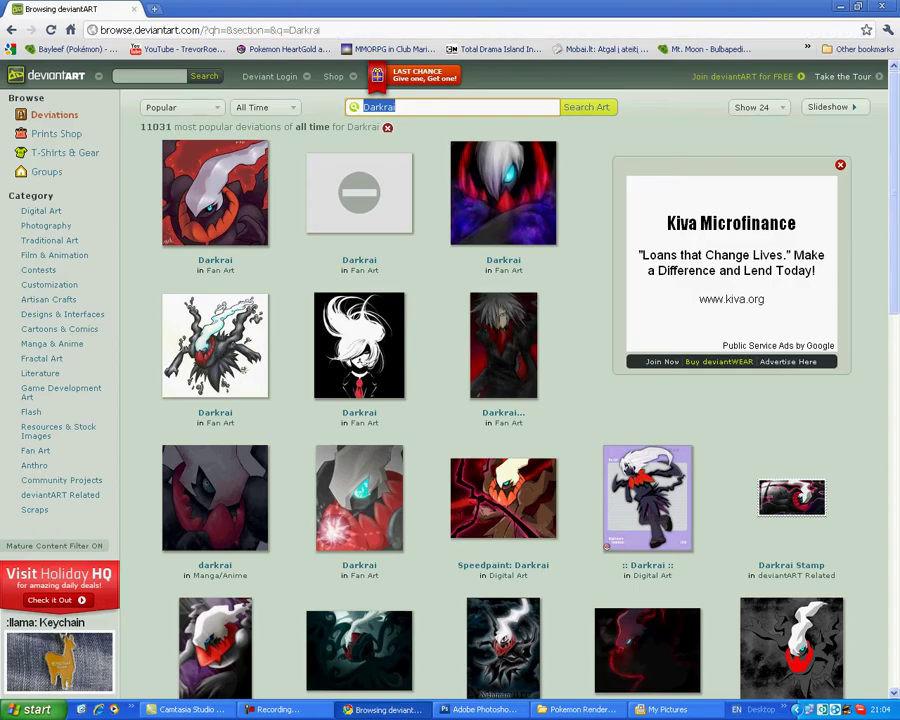
{"action": "scroll", "coordinate": [450, 380], "scroll_direction": "down", "scroll_amount": 3}
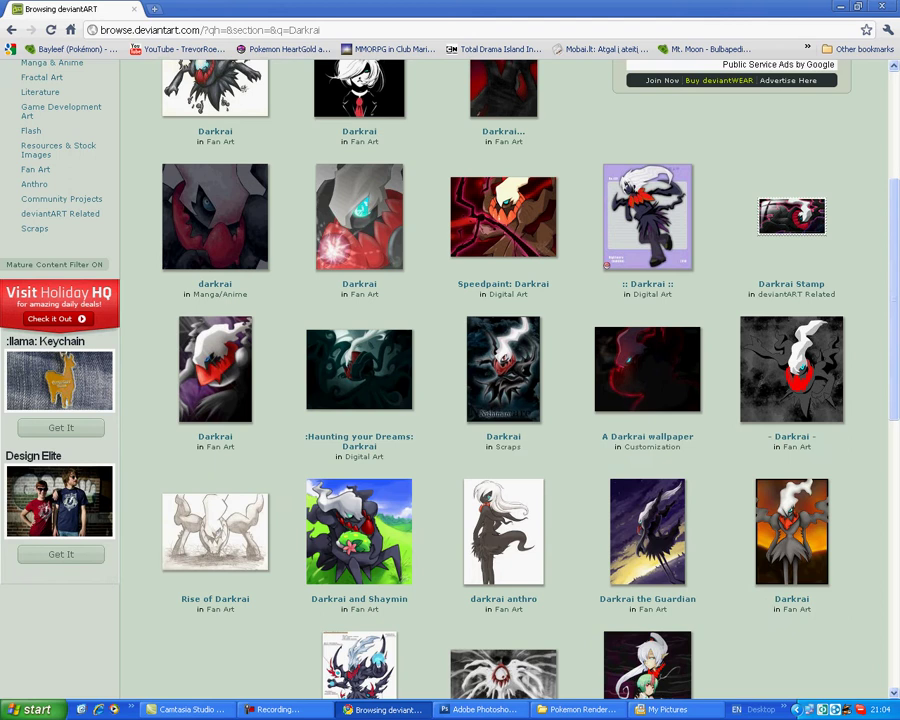
{"action": "scroll", "coordinate": [450, 380], "scroll_direction": "down", "scroll_amount": 3}
{"action": "scroll", "coordinate": [450, 380], "scroll_direction": "up", "scroll_amount": 6}
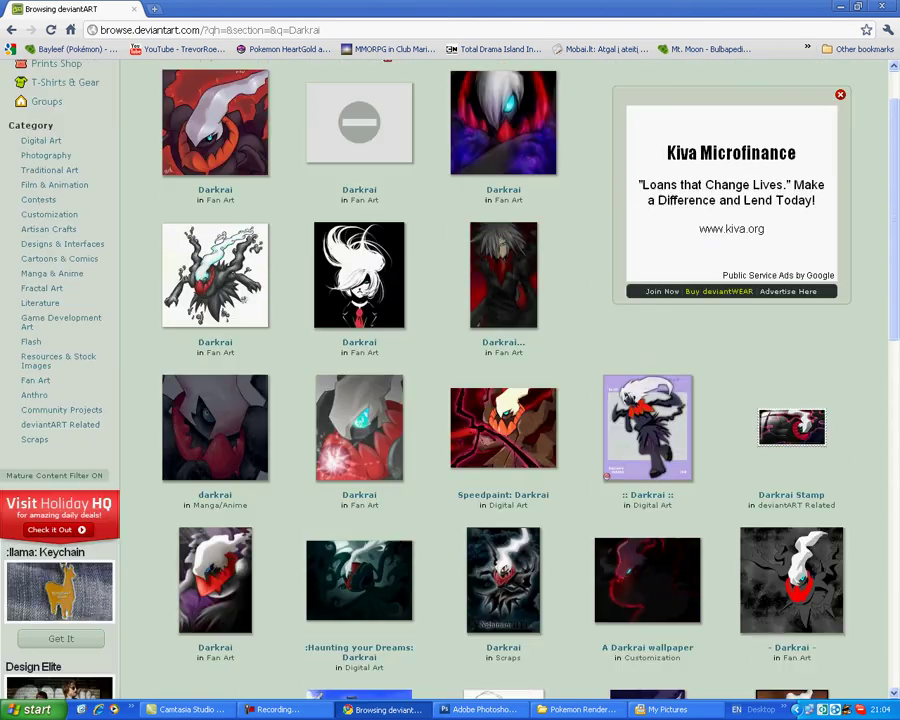
{"action": "scroll", "coordinate": [450, 380], "scroll_direction": "up", "scroll_amount": 1}
{"action": "left_click", "coordinate": [841, 7]}
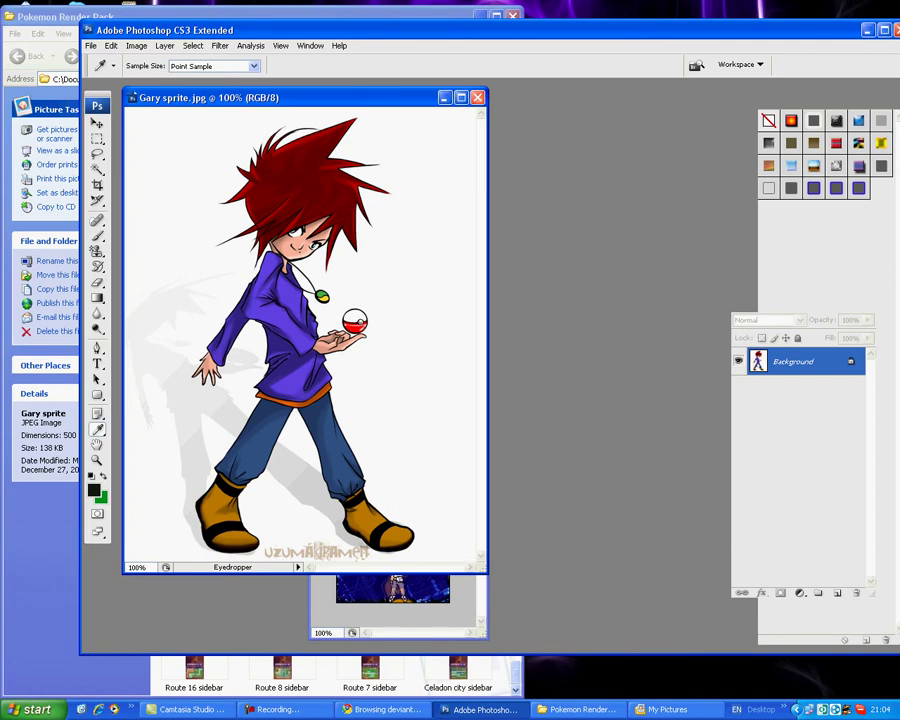
Step: Close both example images and create a new transparent RGB document, 160 by 600 pixels at 72 pixels/inch, centred in the workspace
{"action": "key", "text": "ctrl+w"}
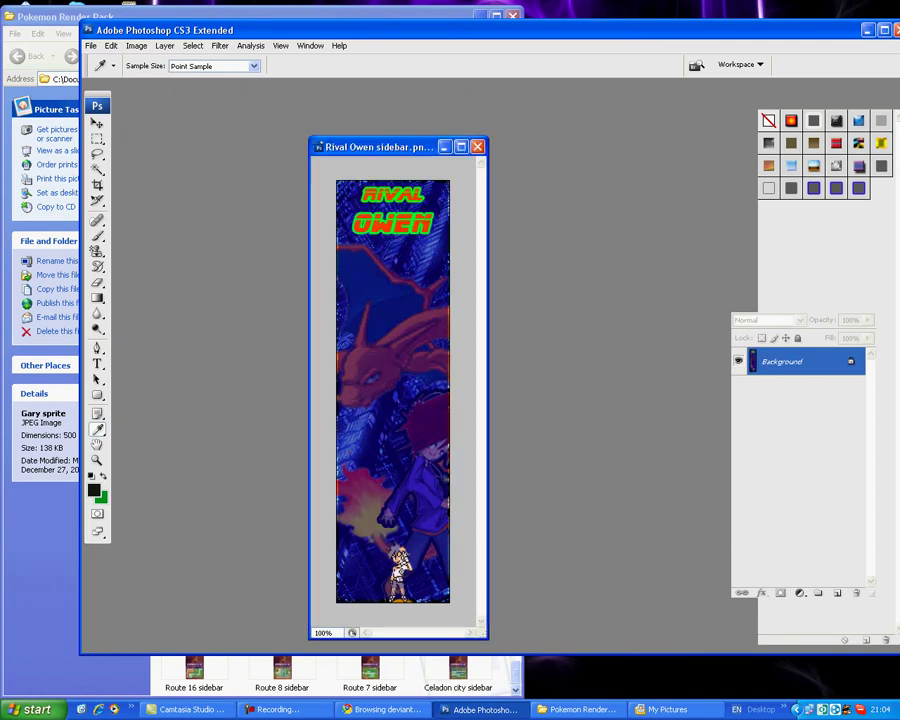
{"action": "key", "text": "ctrl+w"}
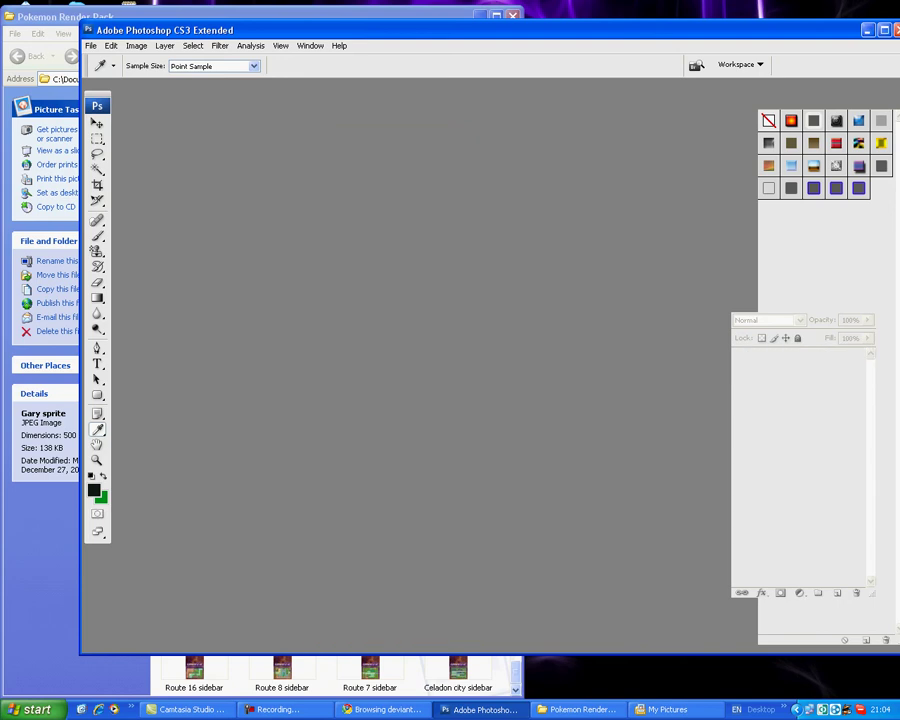
{"action": "key", "text": "alt+f"}
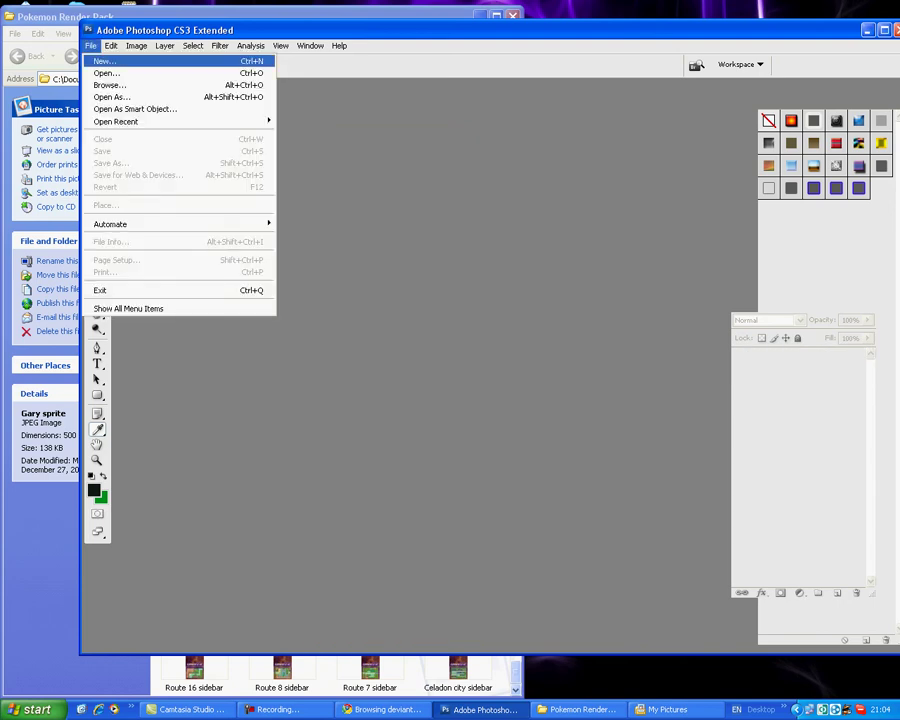
{"action": "key", "text": "Return"}
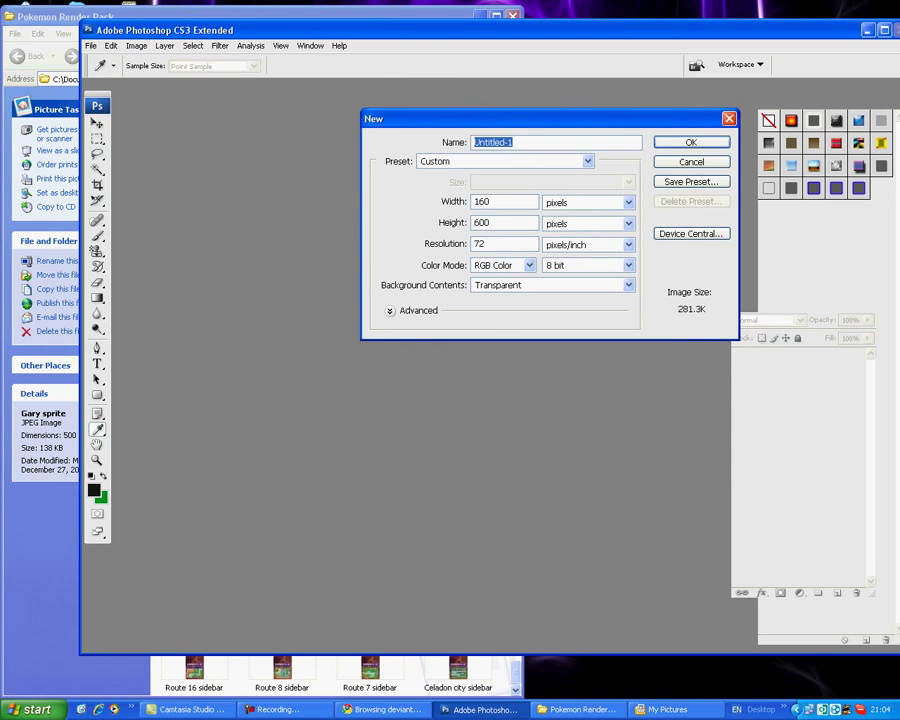
{"action": "key", "text": "Tab"}
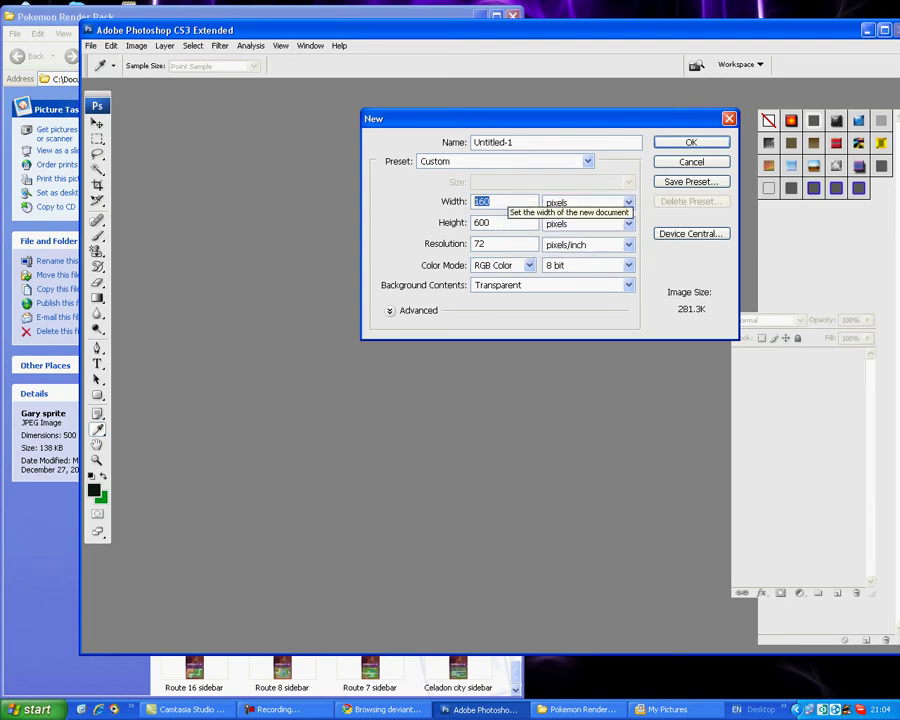
{"action": "left_click", "coordinate": [503, 202]}
{"action": "left_click", "coordinate": [503, 223]}
{"action": "double_click", "coordinate": [482, 222]}
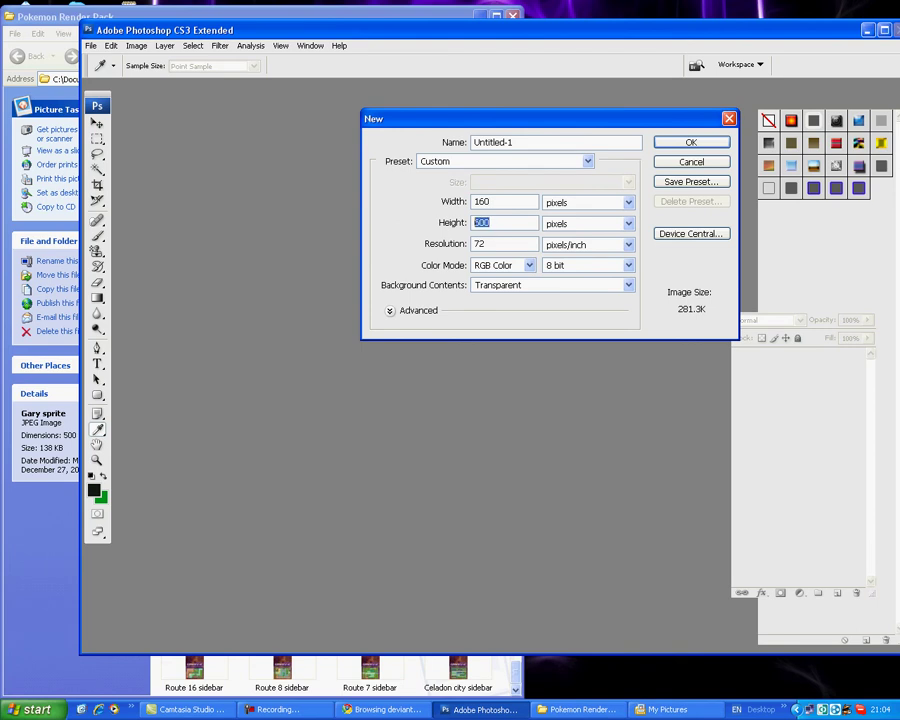
{"action": "left_click", "coordinate": [494, 223]}
{"action": "key", "text": "Return"}
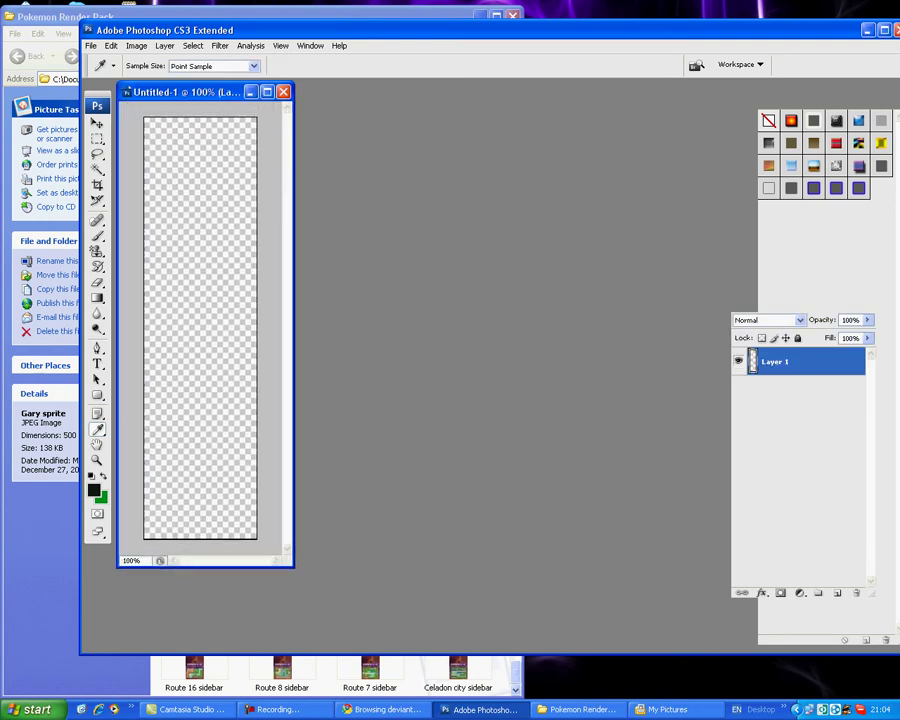
{"action": "left_click_drag", "start_coordinate": [195, 92], "coordinate": [433, 103]}
{"action": "left_click", "coordinate": [577, 709]}
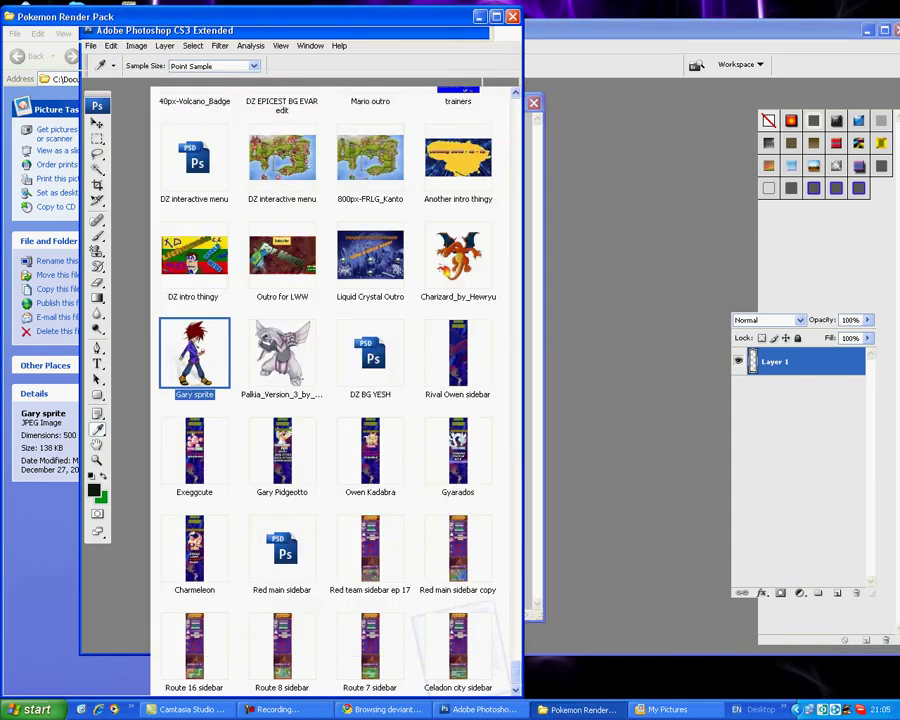
{"action": "left_click", "coordinate": [481, 16]}
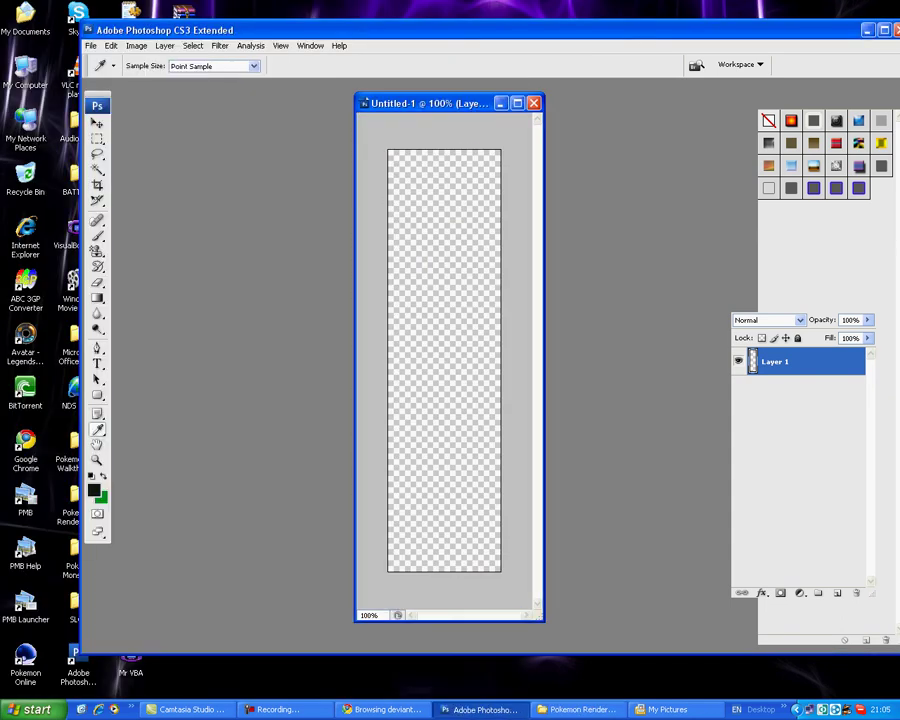
{"action": "left_click", "coordinate": [578, 709]}
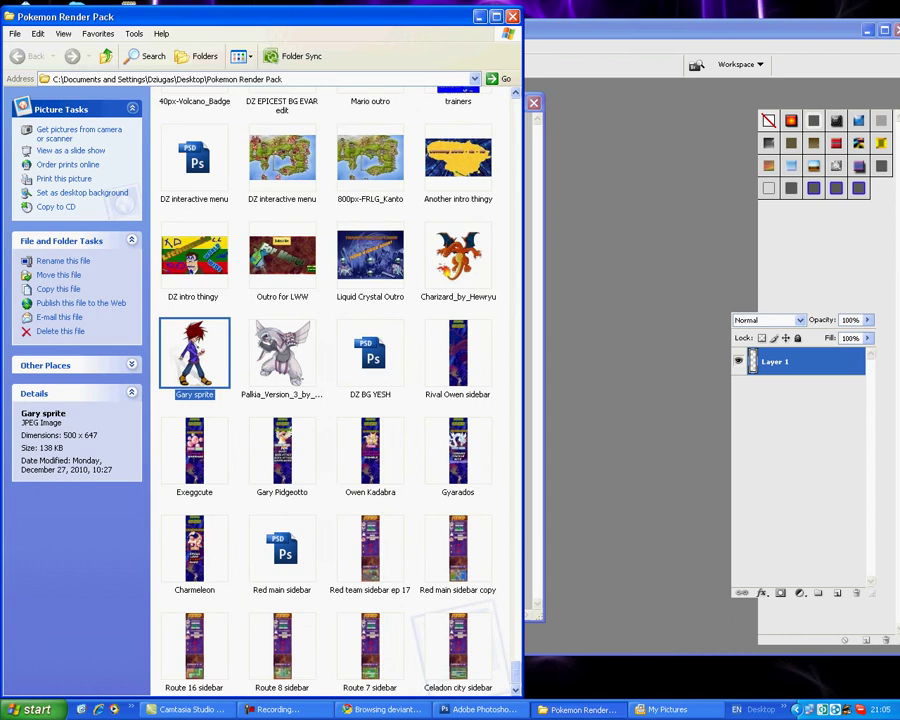
{"action": "left_click", "coordinate": [578, 709]}
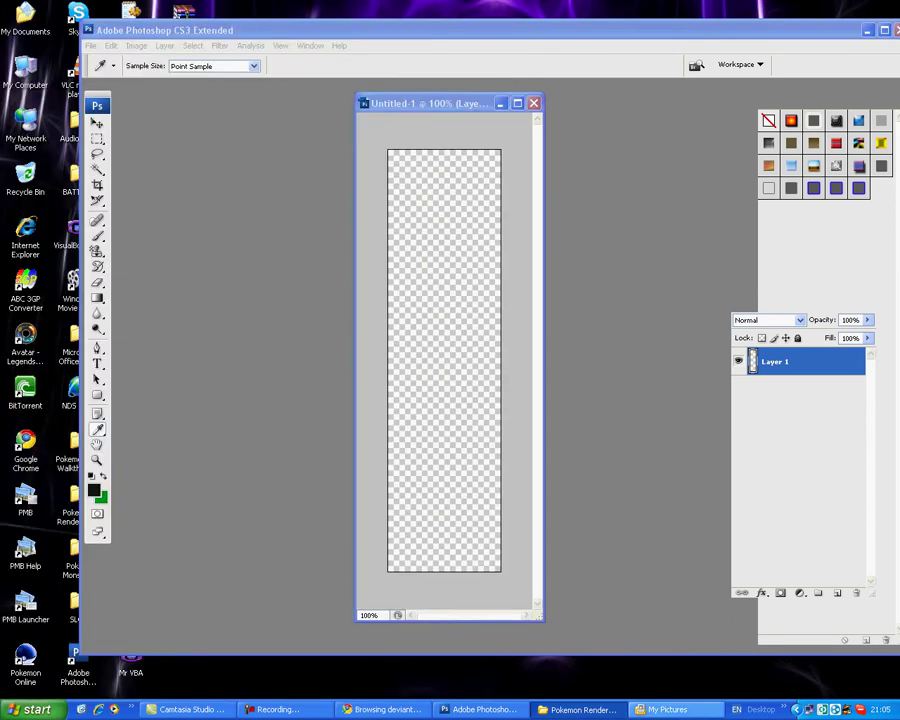
Step: Open wallpaper-10594 from the My Pictures folder in Photoshop and copy it into the sidebar document, positioned so its light streaks fill the canvas
{"action": "left_click", "coordinate": [668, 709]}
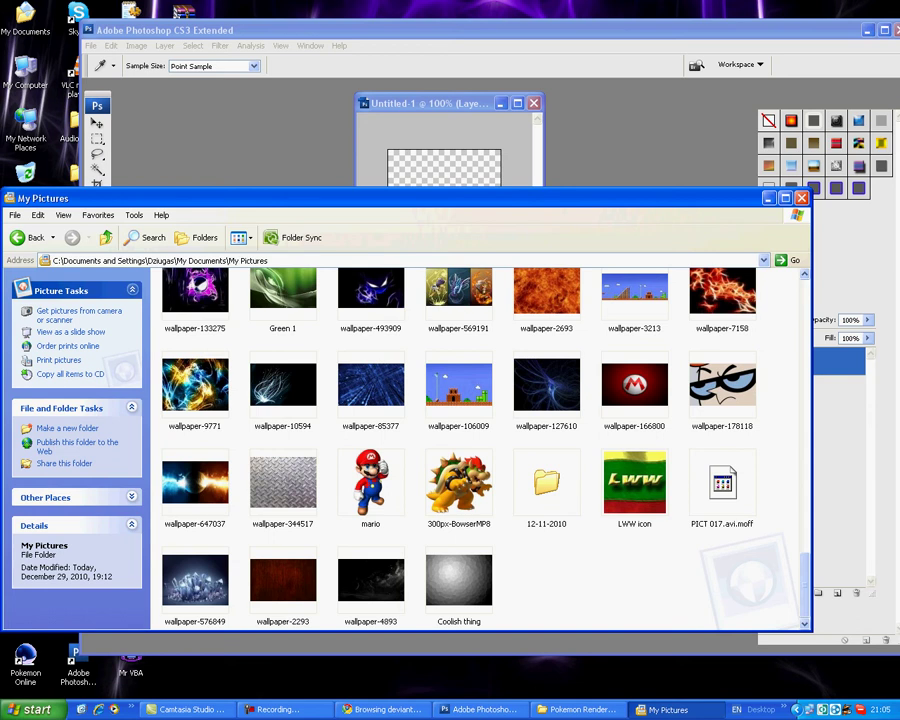
{"action": "left_click_drag", "start_coordinate": [283, 385], "coordinate": [300, 140]}
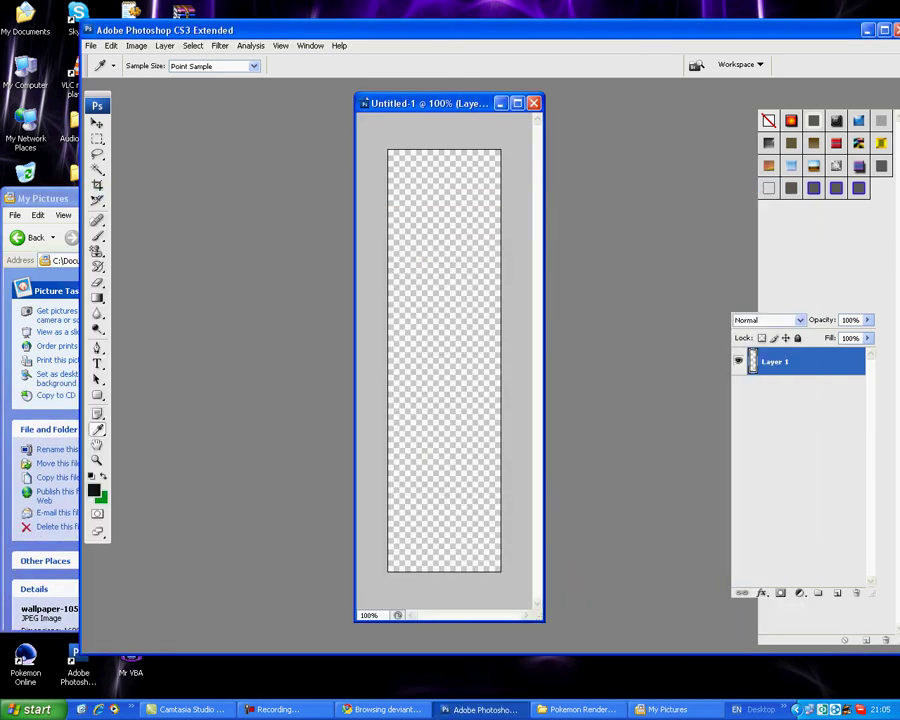
{"action": "left_click", "coordinate": [97, 123]}
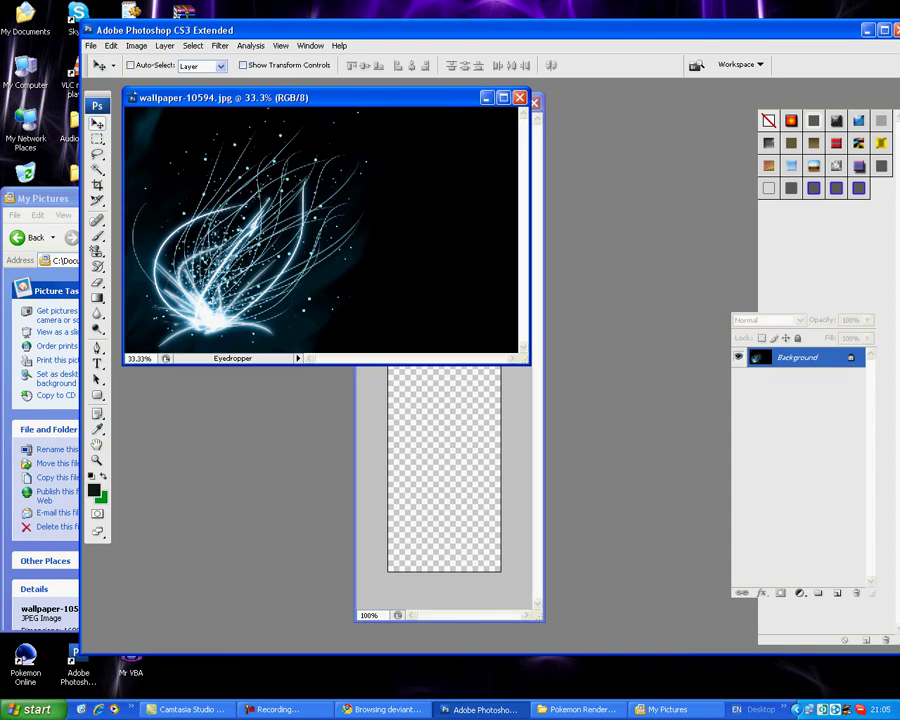
{"action": "left_click_drag", "start_coordinate": [230, 270], "coordinate": [858, 174]}
{"action": "left_click_drag", "start_coordinate": [434, 422], "coordinate": [425, 472]}
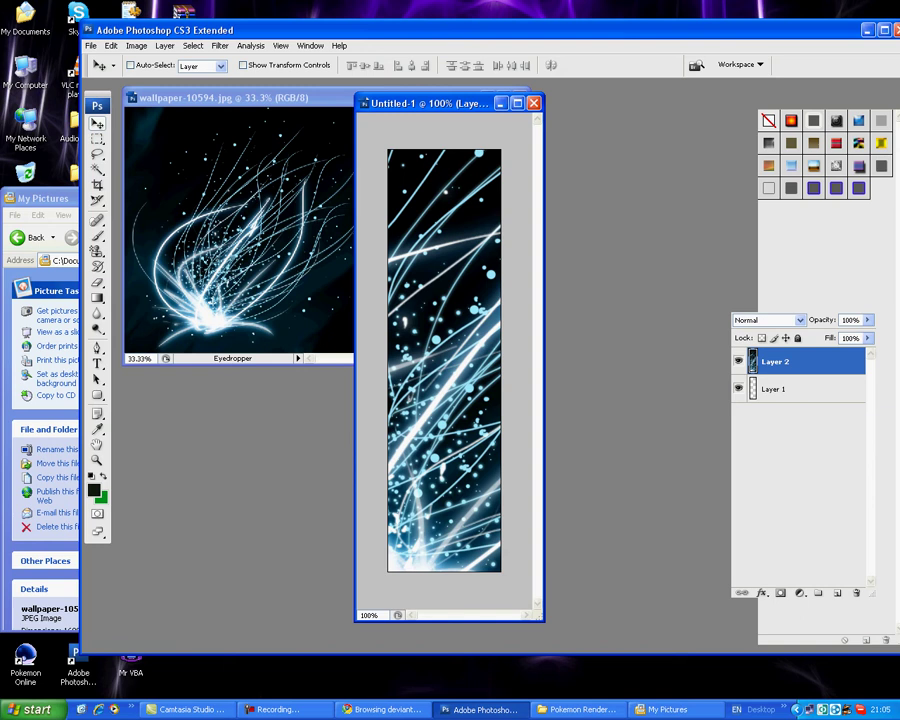
Step: Open the Palkia_Version_3 image from the Pokemon Render Pack folder in Photoshop and copy it into the sidebar document above the wallpaper
{"action": "left_click", "coordinate": [578, 709]}
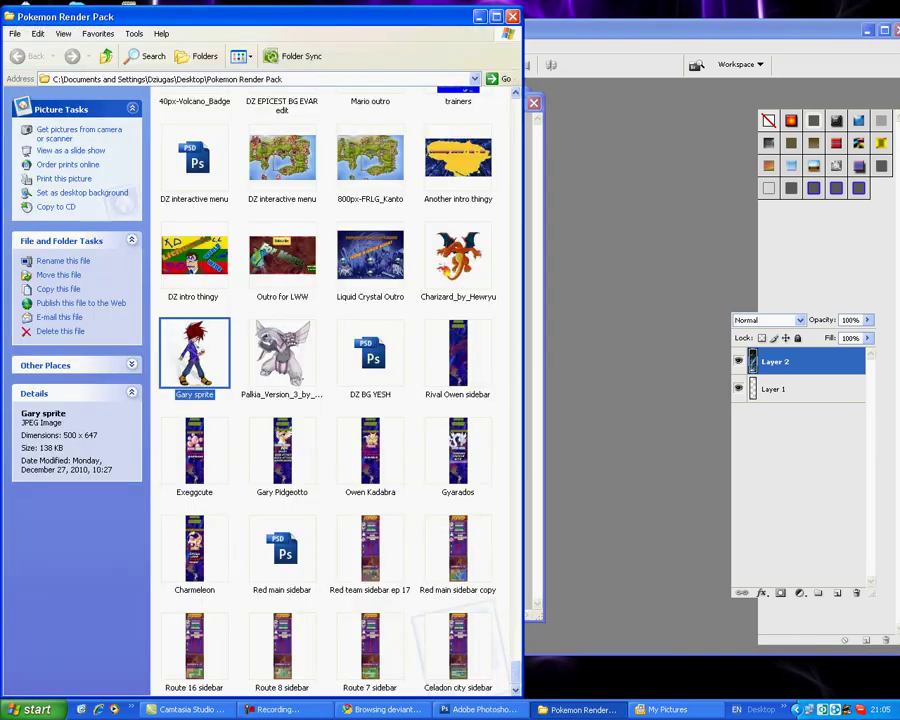
{"action": "scroll", "coordinate": [335, 390], "scroll_direction": "up", "scroll_amount": 1}
{"action": "double_click", "coordinate": [282, 497]}
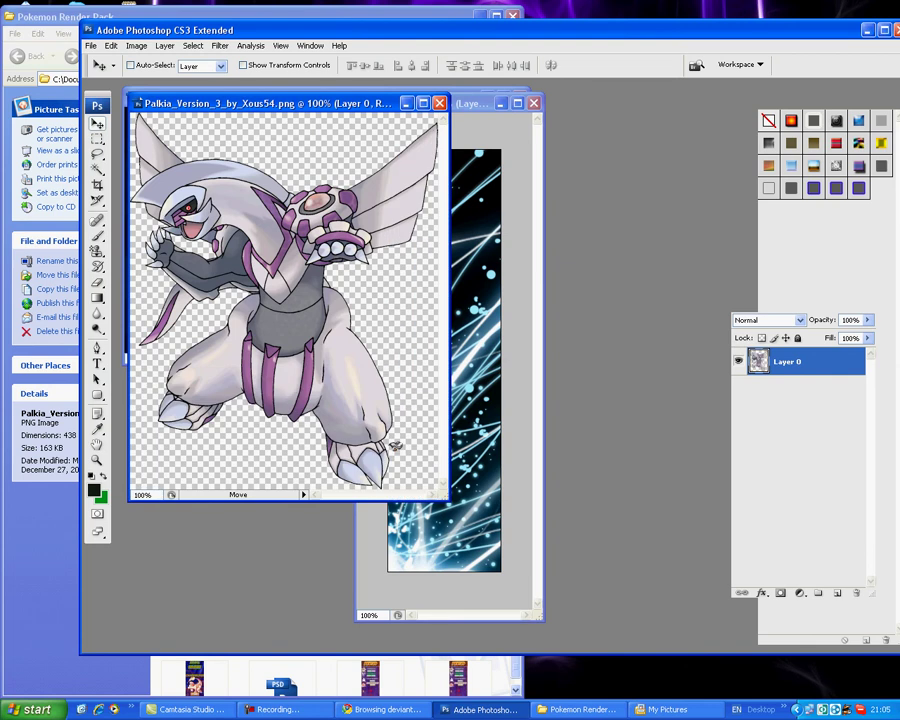
{"action": "left_click_drag", "start_coordinate": [285, 300], "coordinate": [519, 496]}
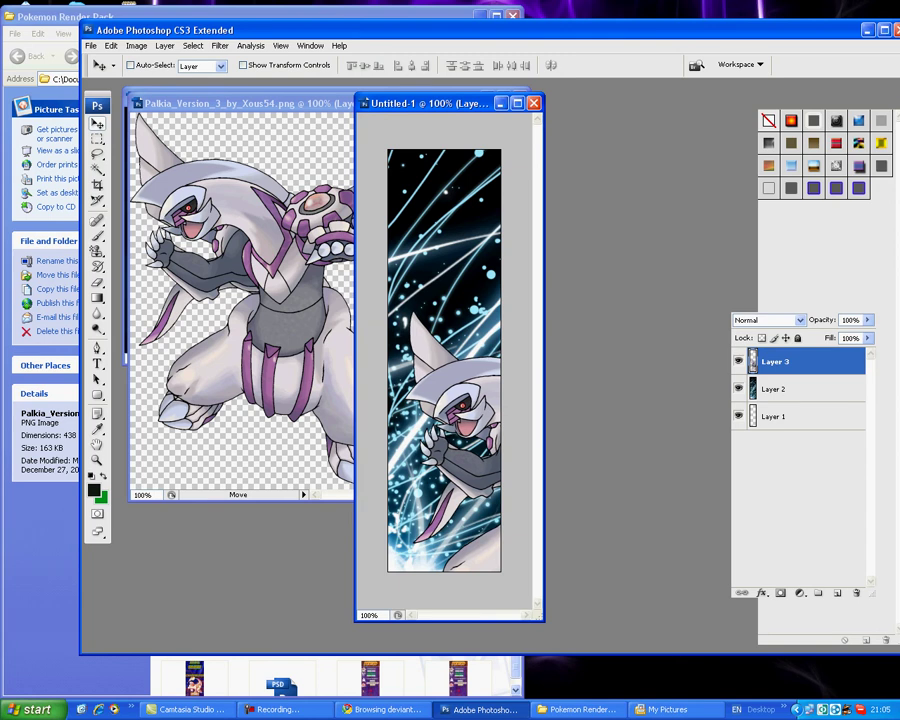
Step: Scale the Palkia layer down and position it in the lower part of the sidebar with its head and arm inside the canvas
{"action": "key", "text": "ctrl+t"}
{"action": "left_click_drag", "start_coordinate": [404, 310], "coordinate": [470, 392]}
{"action": "key", "text": "Return"}
{"action": "left_click_drag", "start_coordinate": [484, 450], "coordinate": [401, 423]}
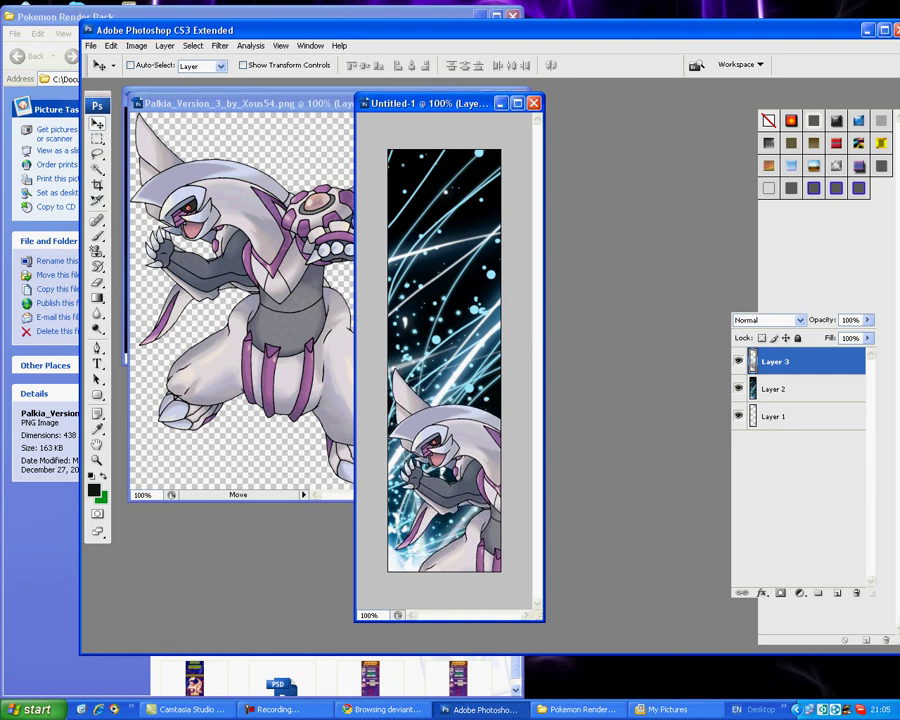
Step: Add an Inner Shadow effect to the Palkia layer and increase its distance to about 14 px
{"action": "right_click", "coordinate": [788, 366]}
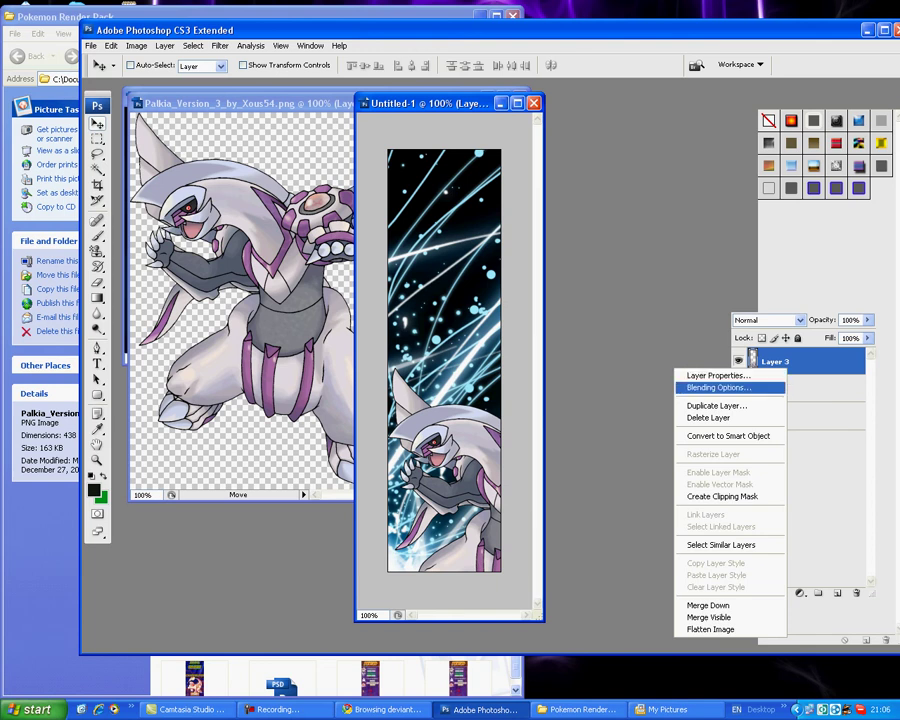
{"action": "left_click", "coordinate": [718, 387]}
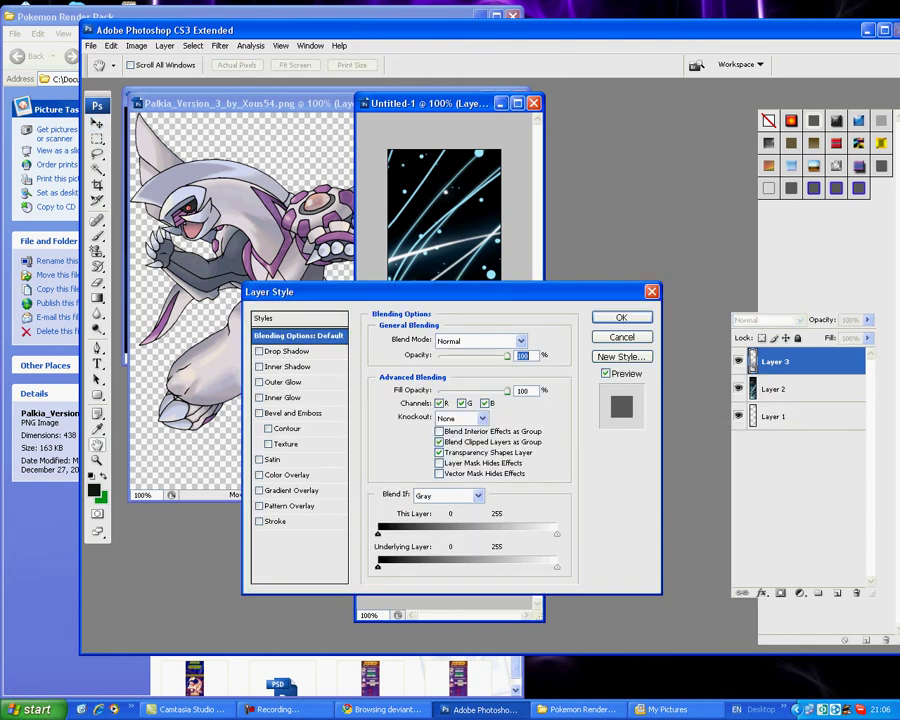
{"action": "left_click_drag", "start_coordinate": [400, 291], "coordinate": [662, 168]}
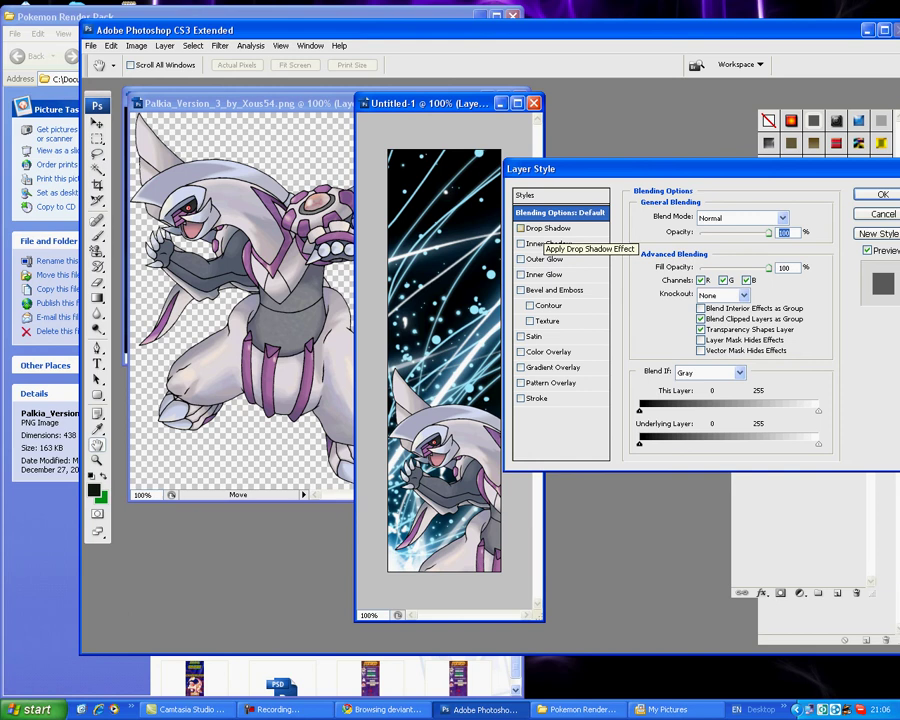
{"action": "left_click", "coordinate": [544, 244]}
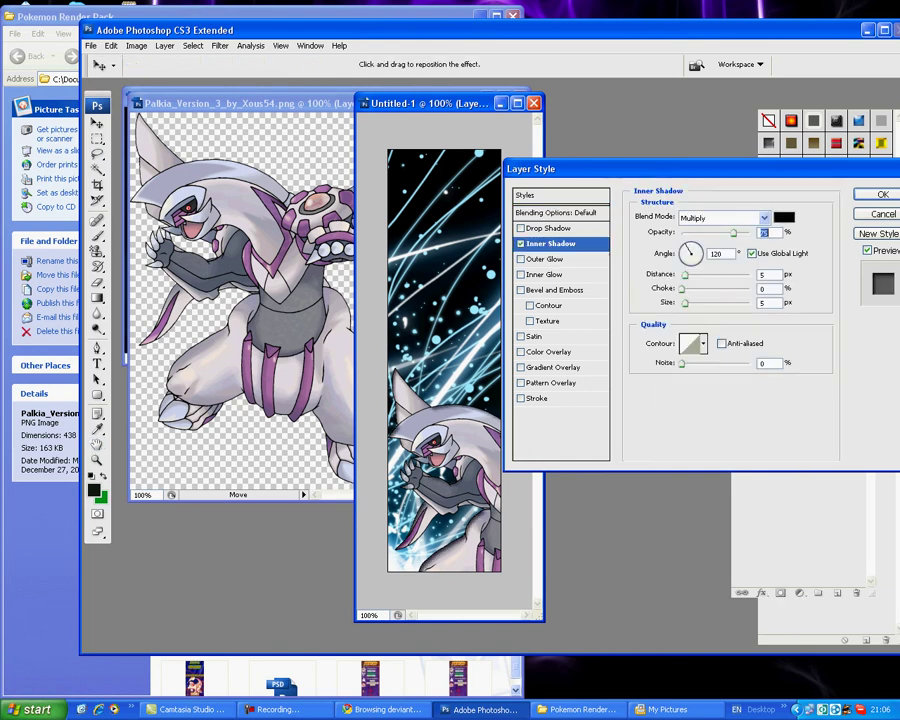
{"action": "left_click_drag", "start_coordinate": [685, 275], "coordinate": [691, 275]}
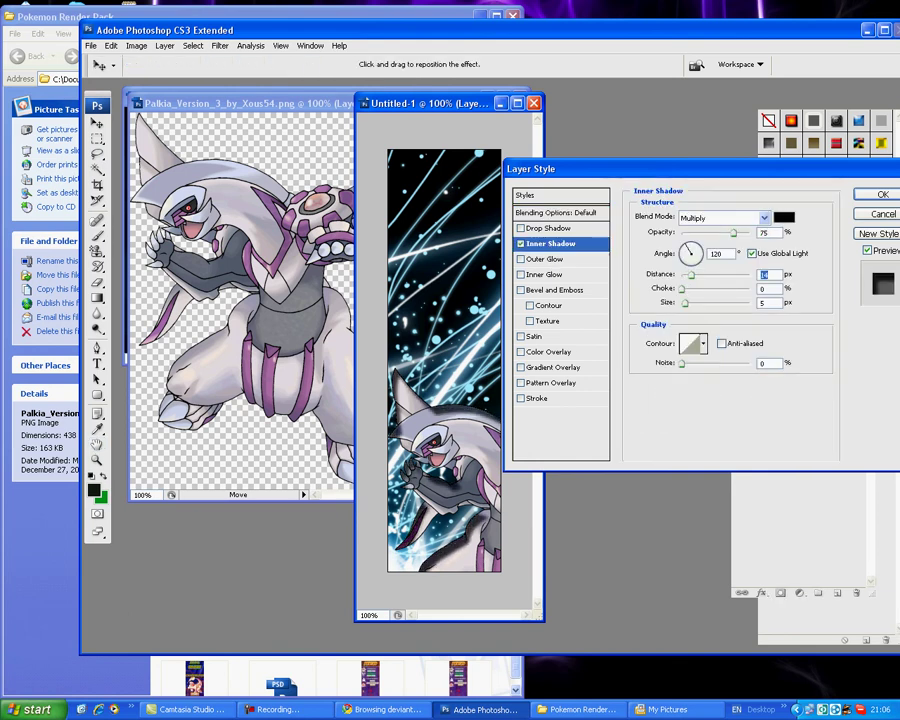
Step: Add a 3 px outside Stroke in near-black (#040202) to the Palkia layer and apply the layer style
{"action": "left_click", "coordinate": [538, 398]}
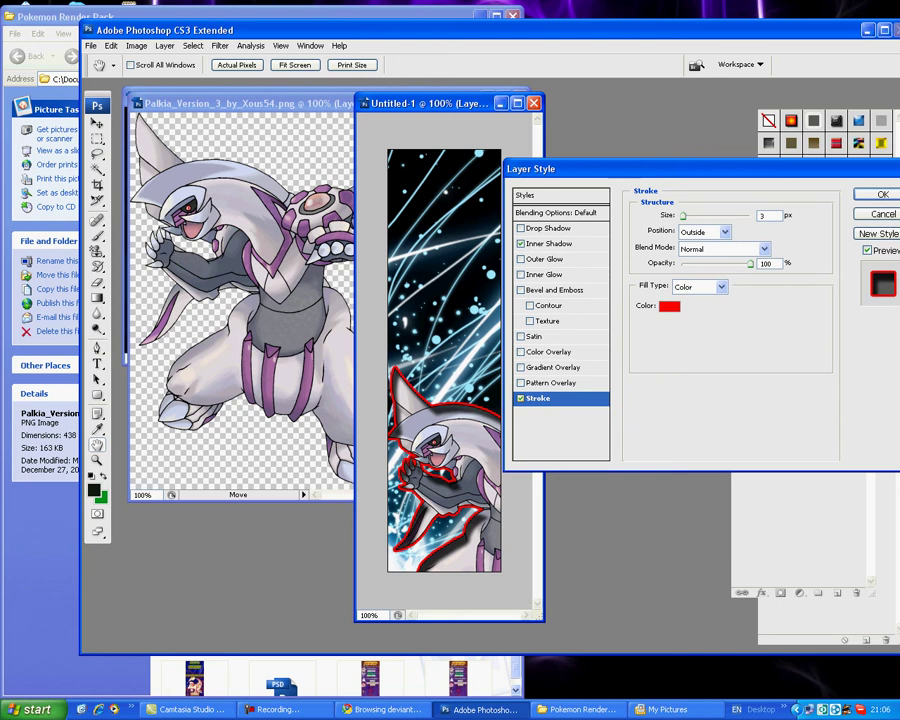
{"action": "left_click", "coordinate": [669, 305]}
{"action": "left_click", "coordinate": [623, 628]}
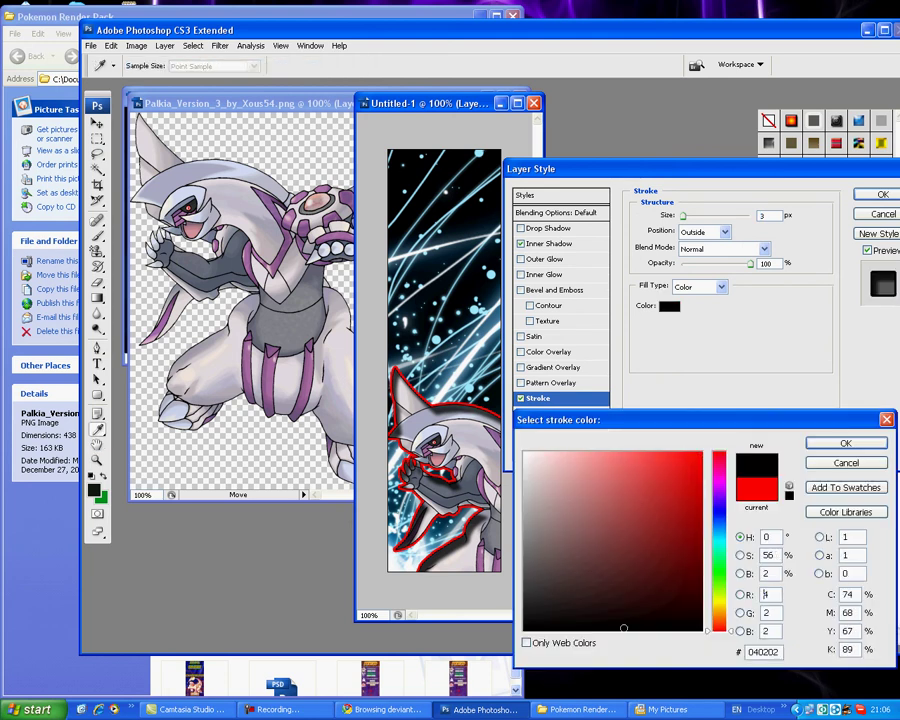
{"action": "key", "text": "Return"}
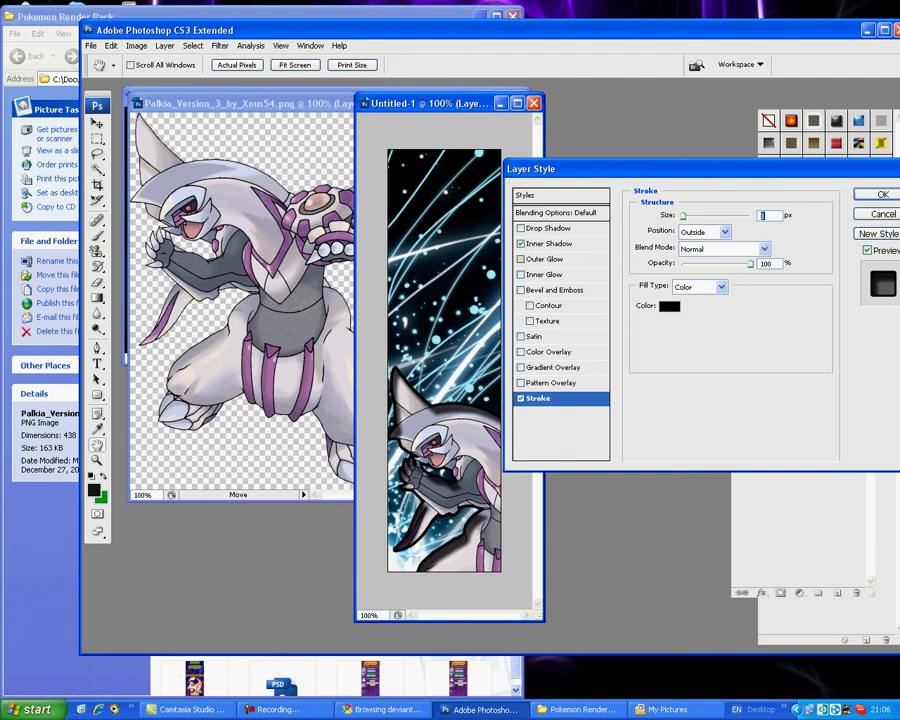
{"action": "left_click", "coordinate": [883, 194]}
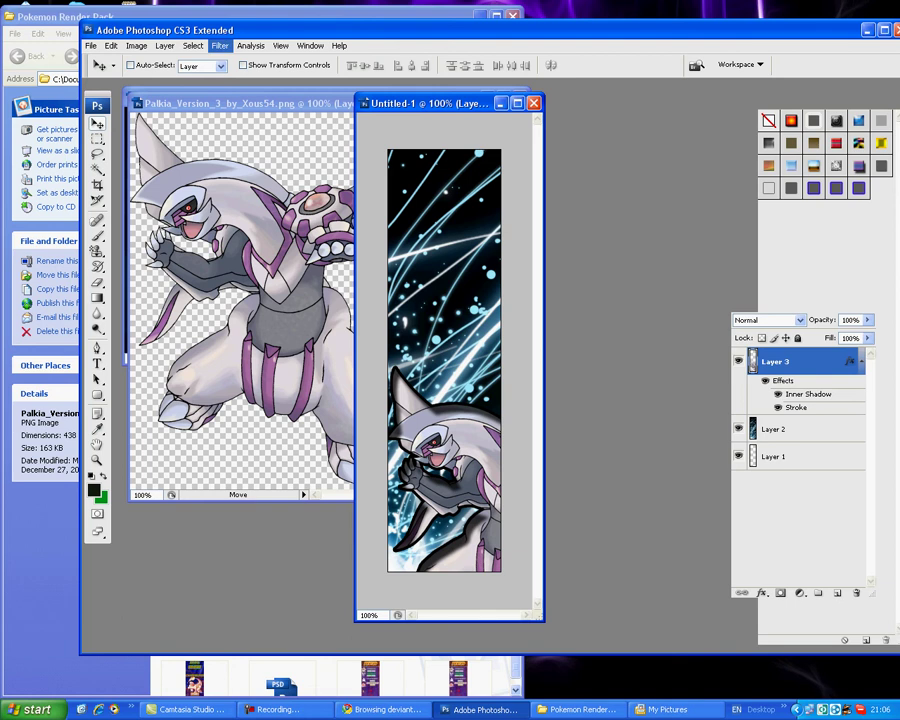
Step: Compare Filter Gallery previews of the Artistic filters on the Palkia layer, such as Colored Pencil, Sponge, Poster Edges, Neon Glow and Cutout
{"action": "left_click", "coordinate": [220, 46]}
{"action": "left_click", "coordinate": [240, 251]}
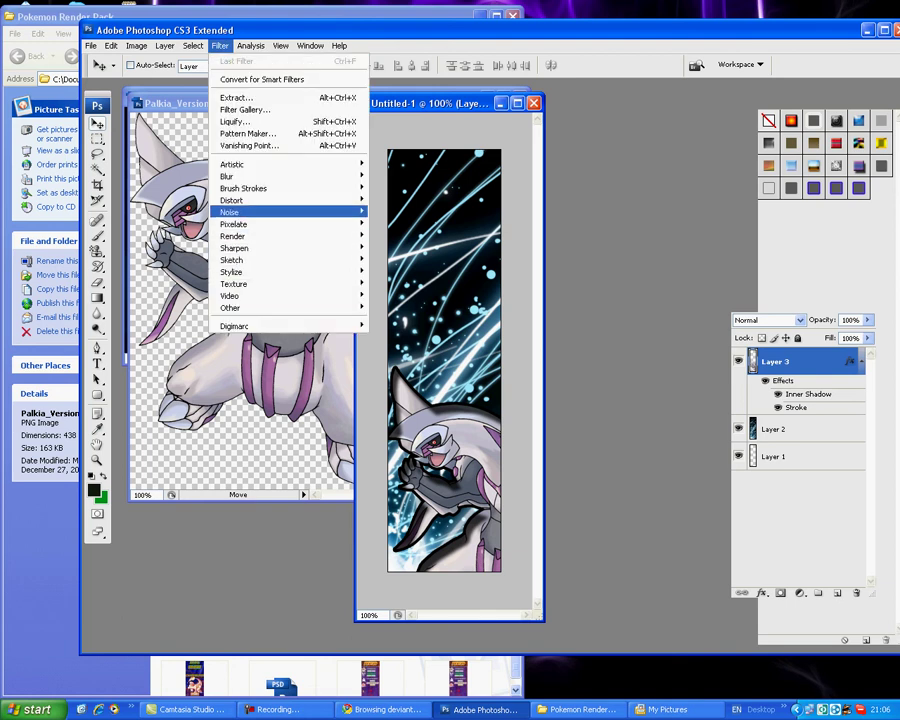
{"action": "mouse_move", "coordinate": [232, 164]}
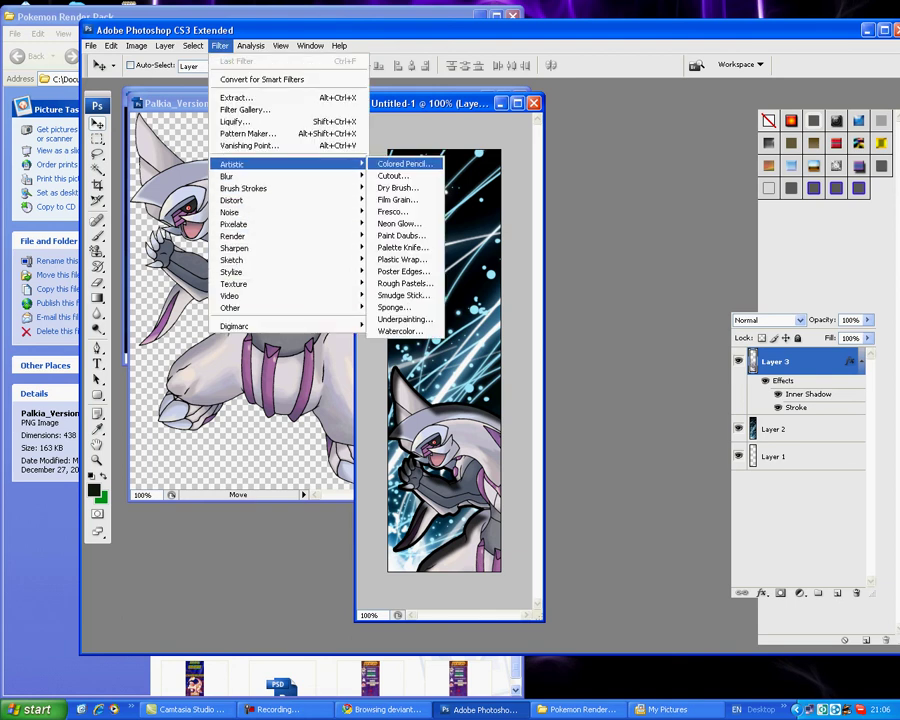
{"action": "left_click", "coordinate": [405, 164]}
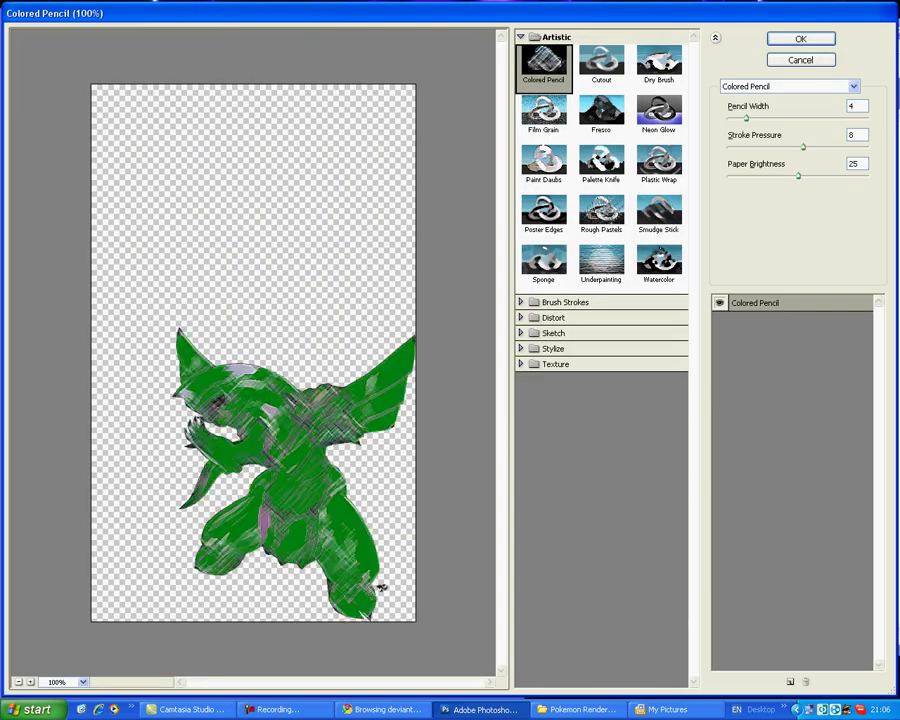
{"action": "left_click", "coordinate": [659, 265]}
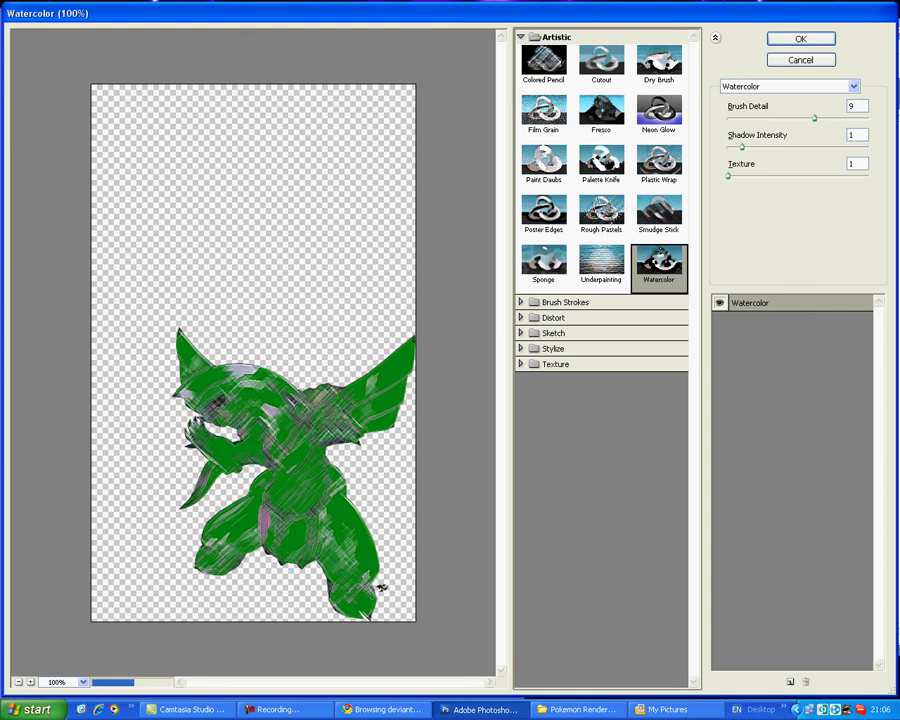
{"action": "left_click", "coordinate": [601, 265]}
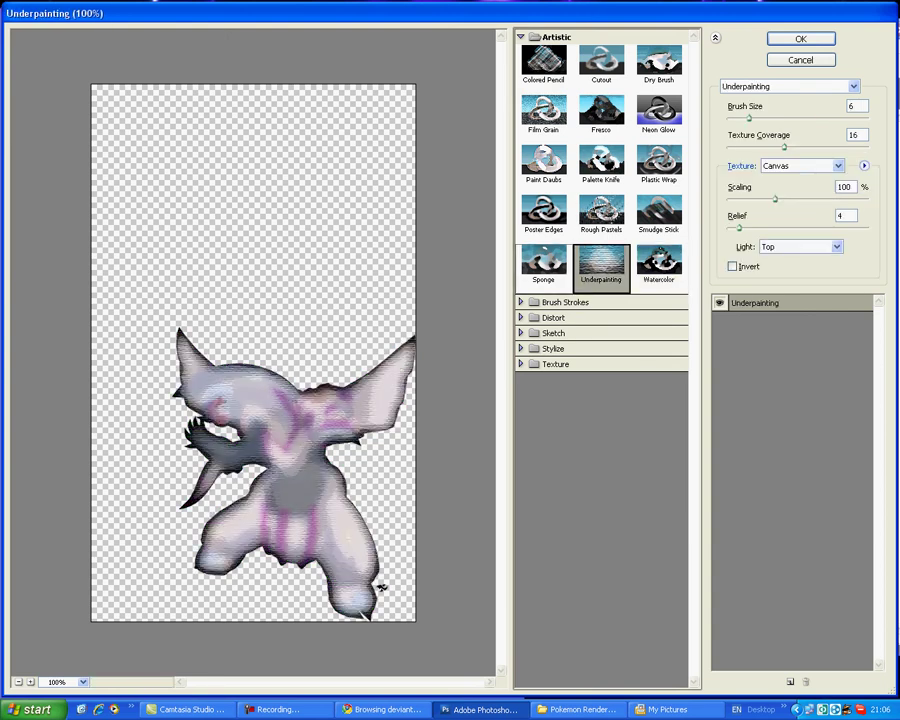
{"action": "left_click", "coordinate": [544, 265]}
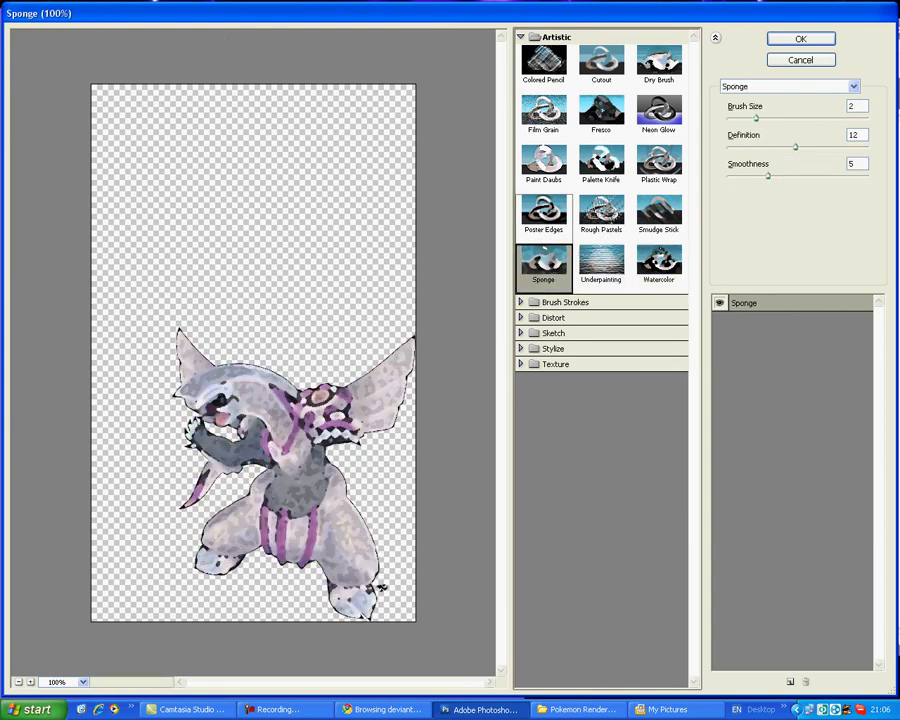
{"action": "left_click", "coordinate": [544, 212]}
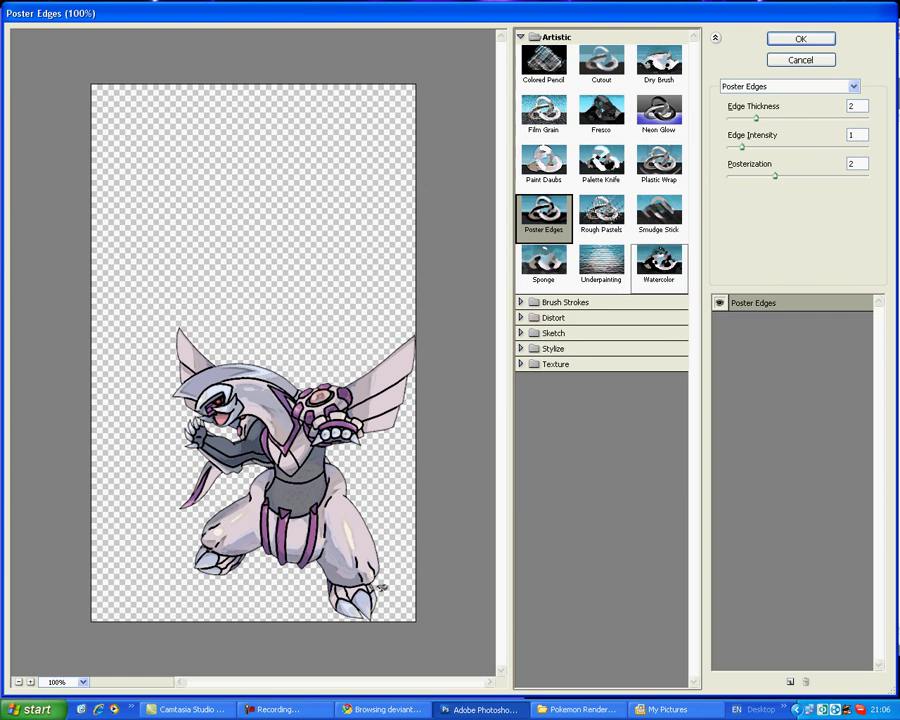
{"action": "left_click", "coordinate": [601, 212]}
{"action": "left_click", "coordinate": [658, 212]}
{"action": "left_click", "coordinate": [658, 164]}
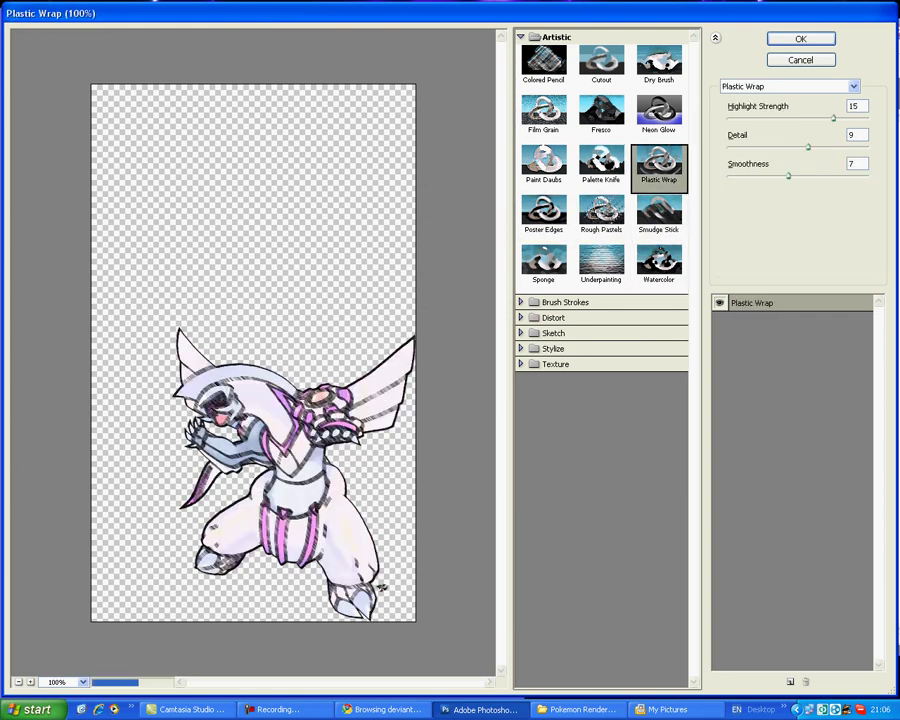
{"action": "left_click", "coordinate": [601, 162]}
{"action": "left_click", "coordinate": [544, 162]}
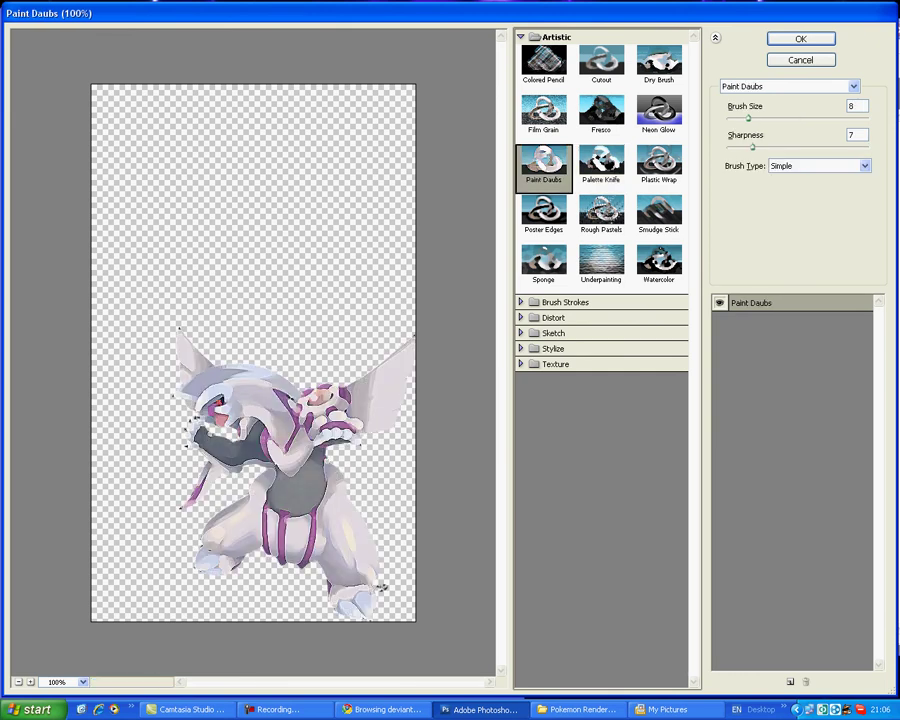
{"action": "left_click", "coordinate": [544, 113]}
{"action": "left_click", "coordinate": [601, 113]}
{"action": "left_click", "coordinate": [658, 113]}
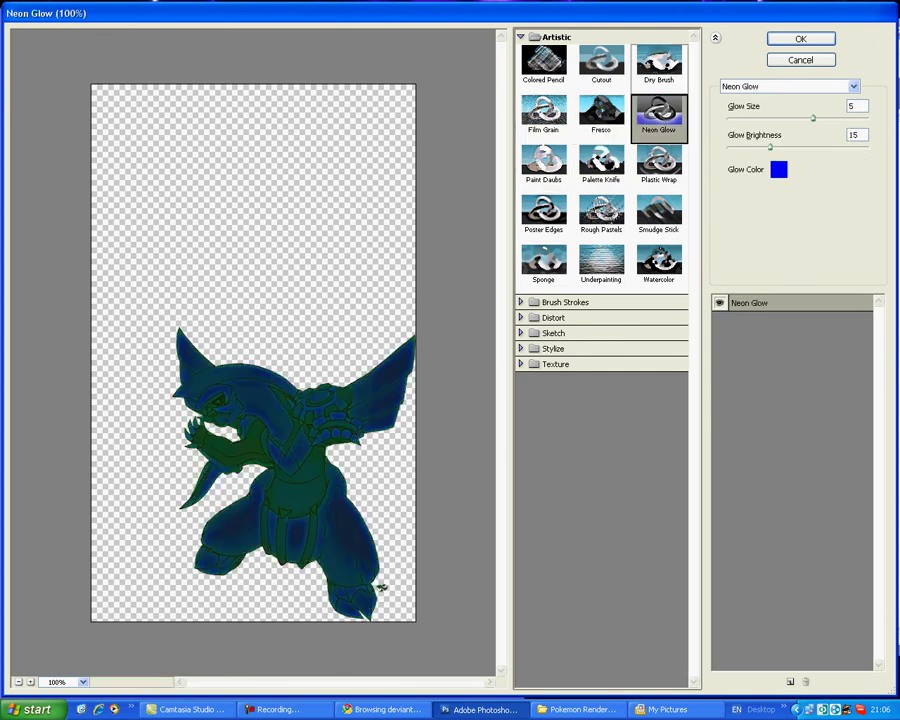
{"action": "left_click", "coordinate": [659, 62]}
{"action": "left_click", "coordinate": [601, 62]}
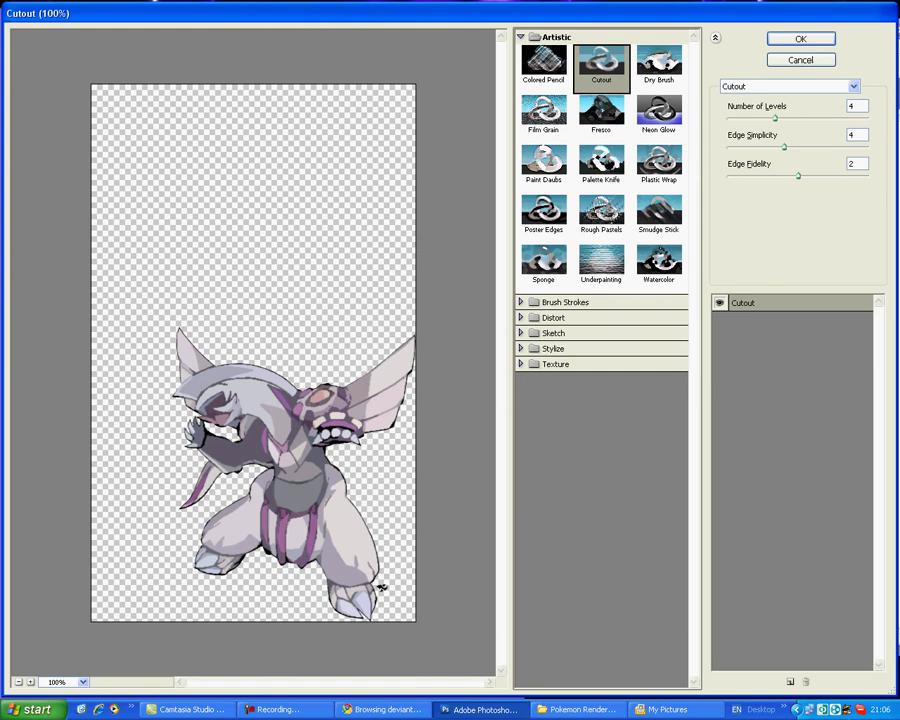
{"action": "left_click", "coordinate": [544, 260]}
{"action": "left_click", "coordinate": [601, 260]}
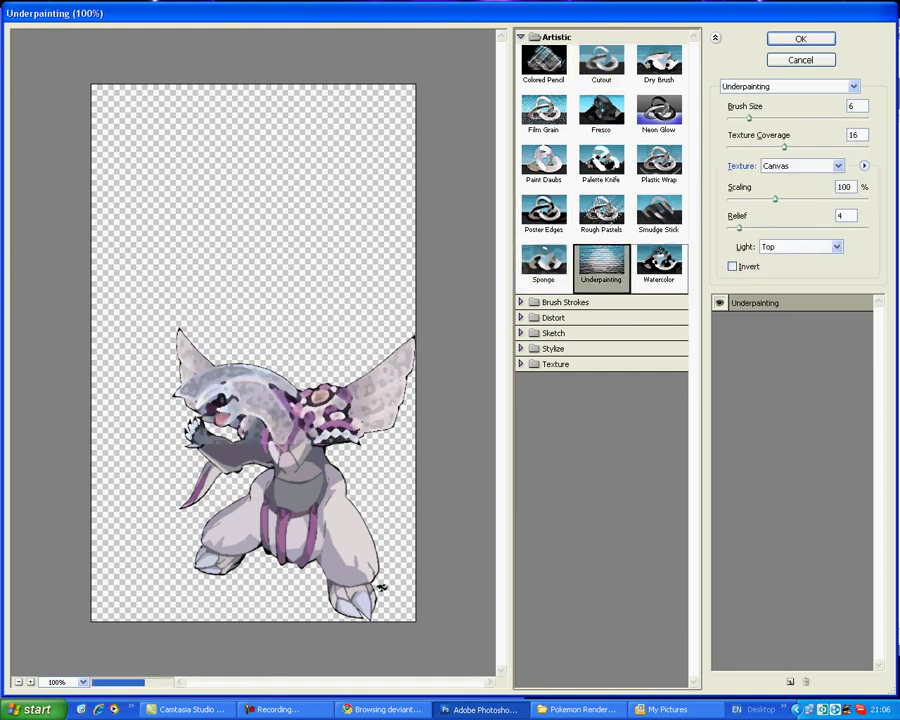
Step: Apply the Watercolor filter to the Palkia layer with Brush Detail 9, Shadow Intensity 1 and Texture 1
{"action": "left_click", "coordinate": [659, 260]}
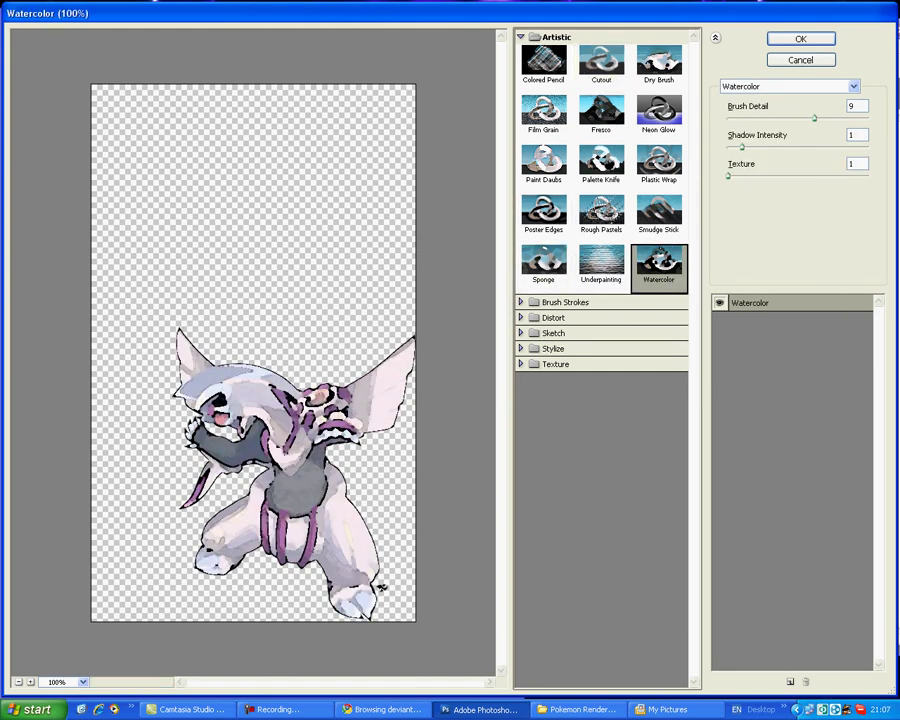
{"action": "key", "text": "Return"}
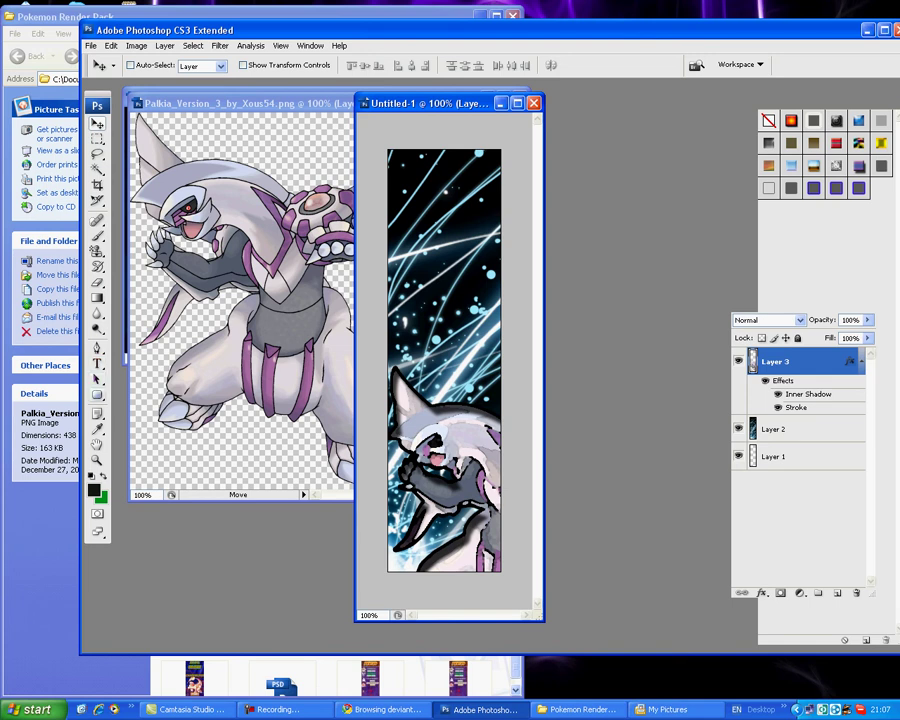
Step: Draw a rounded rectangle with a 10 px corner radius just inside the sidebar's edges and clear its layer style
{"action": "key", "text": "u"}
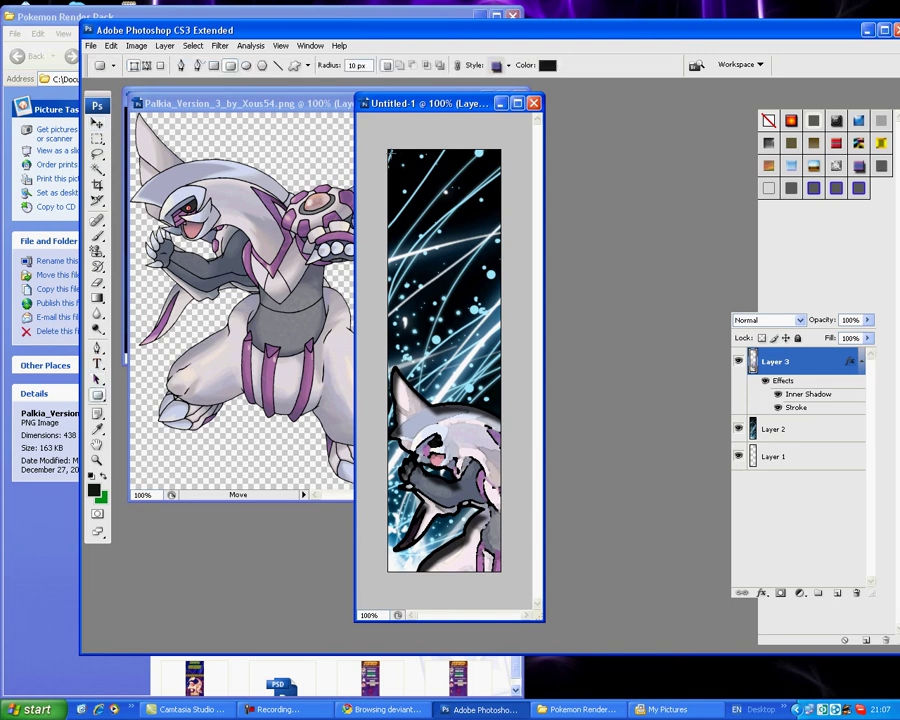
{"action": "left_click_drag", "start_coordinate": [392, 152], "coordinate": [500, 569]}
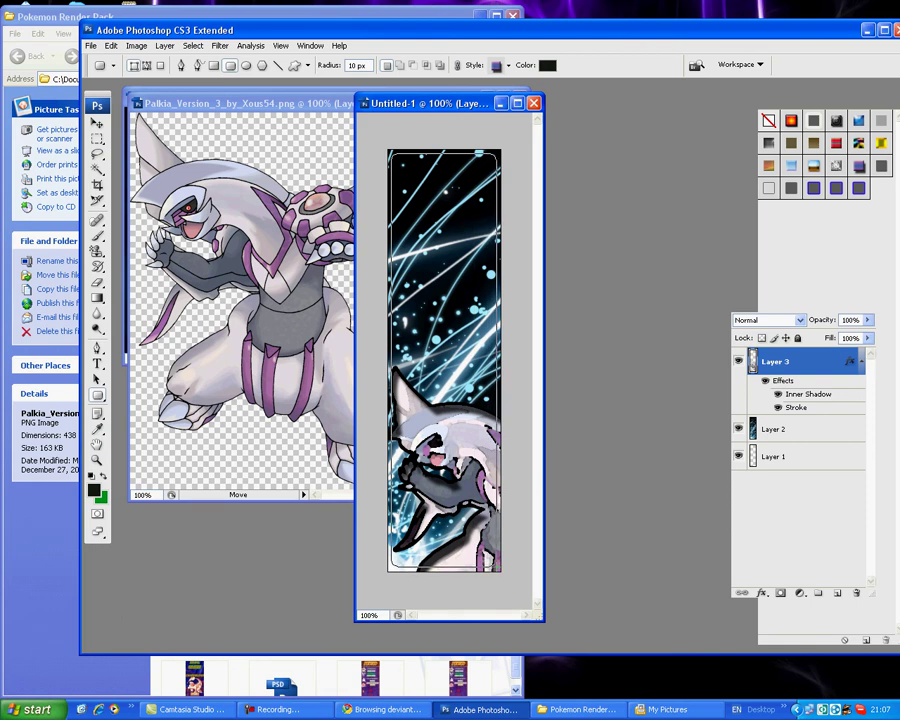
{"action": "left_click_drag", "start_coordinate": [500, 569], "coordinate": [500, 570]}
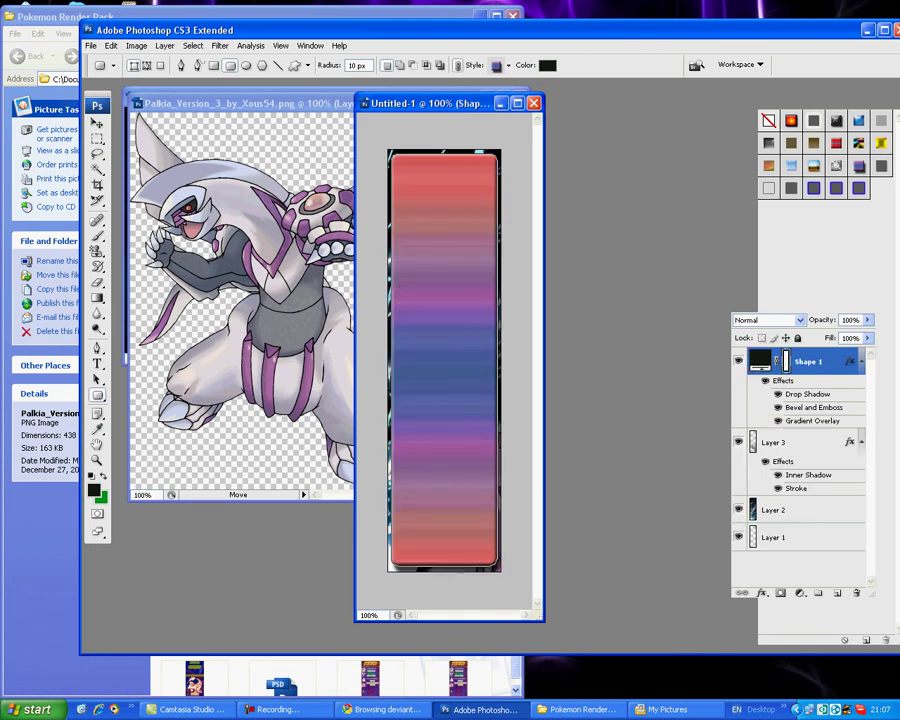
{"action": "left_click", "coordinate": [768, 121]}
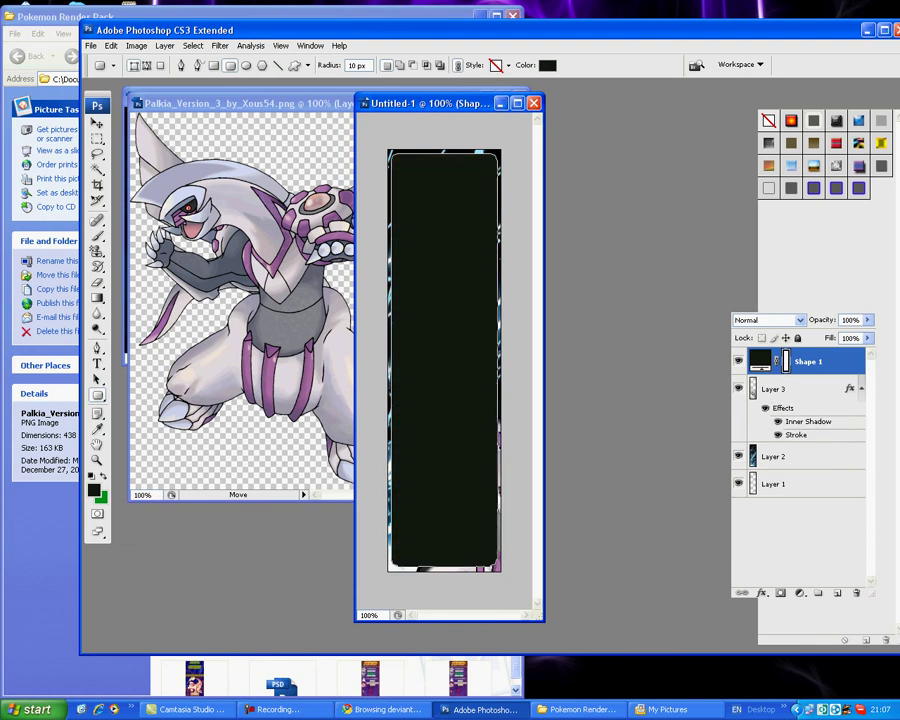
Step: Lower the opacity of the rounded rectangle's shape layer to 46%
{"action": "left_click", "coordinate": [868, 320]}
{"action": "left_click_drag", "start_coordinate": [868, 335], "coordinate": [830, 335]}
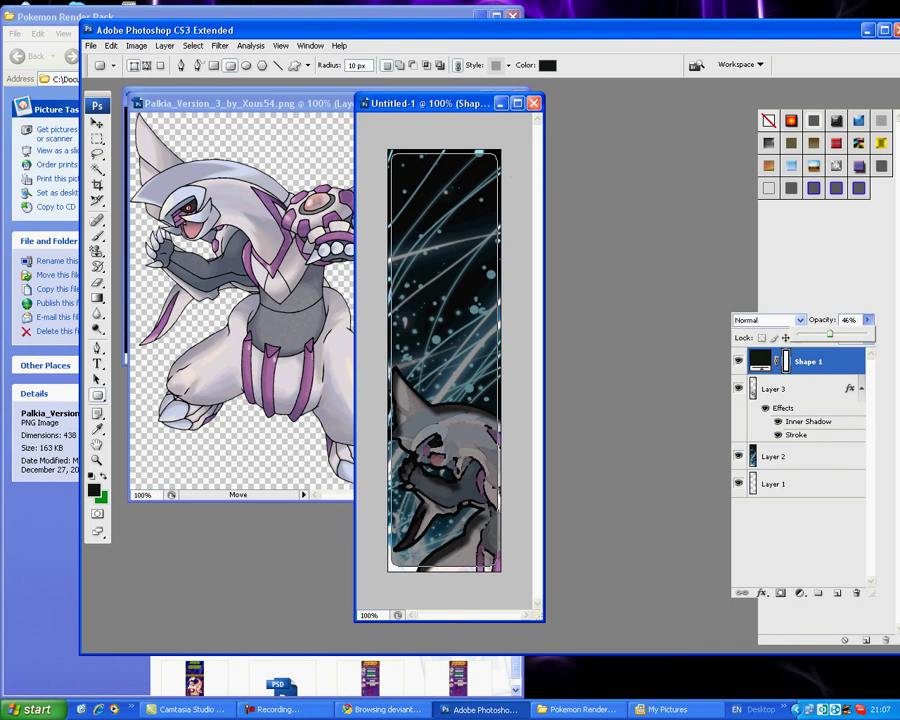
{"action": "left_click", "coordinate": [285, 709]}
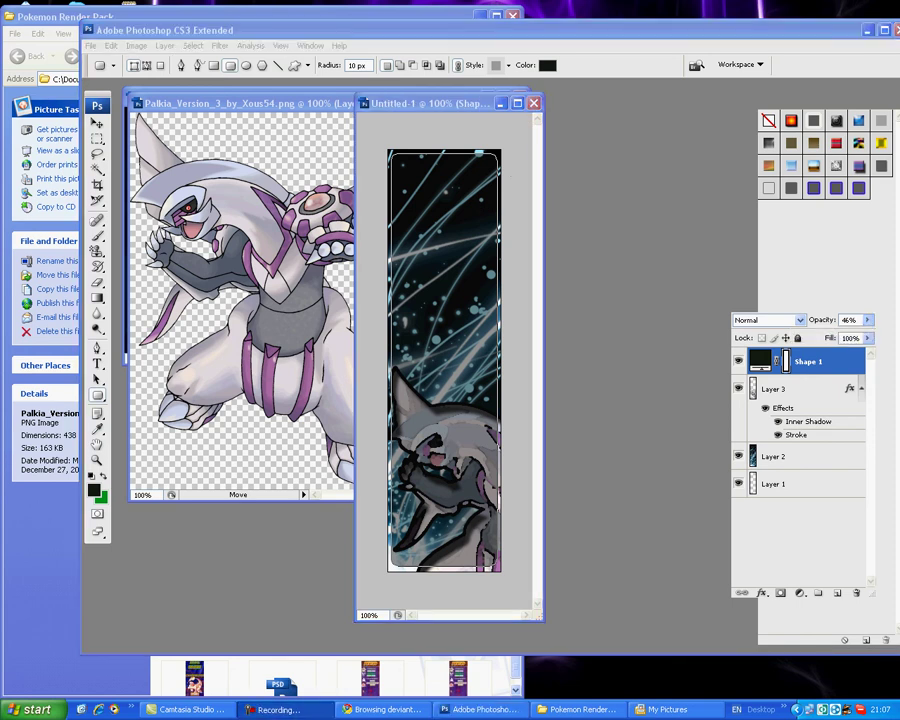
{"action": "key", "text": "F9"}
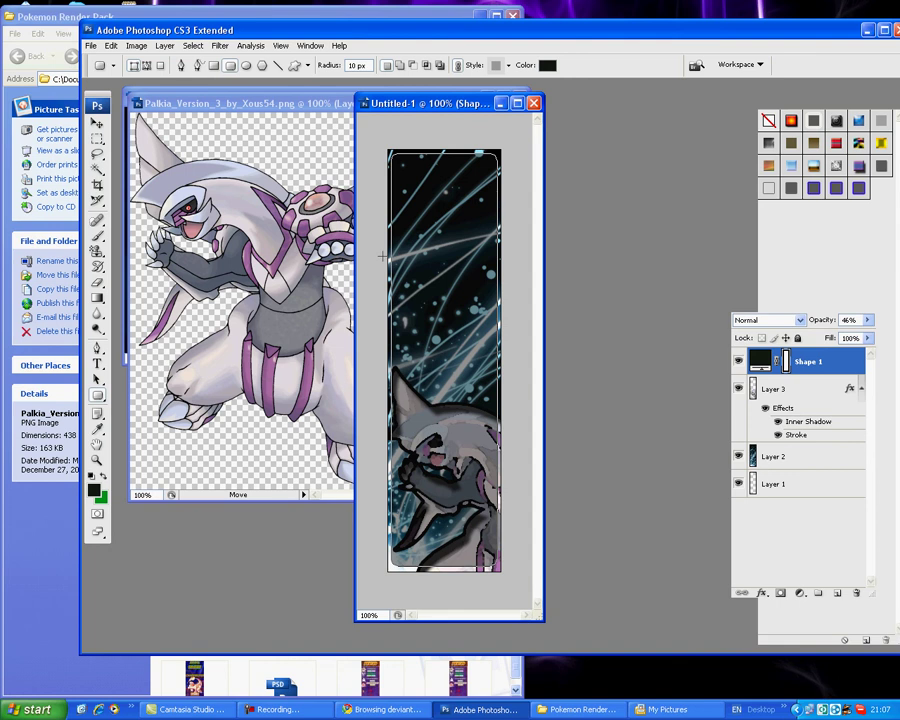
Step: Save the sidebar to the Desktop as a PNG named Untitled-1.png with no interlacing
{"action": "left_click", "coordinate": [90, 46]}
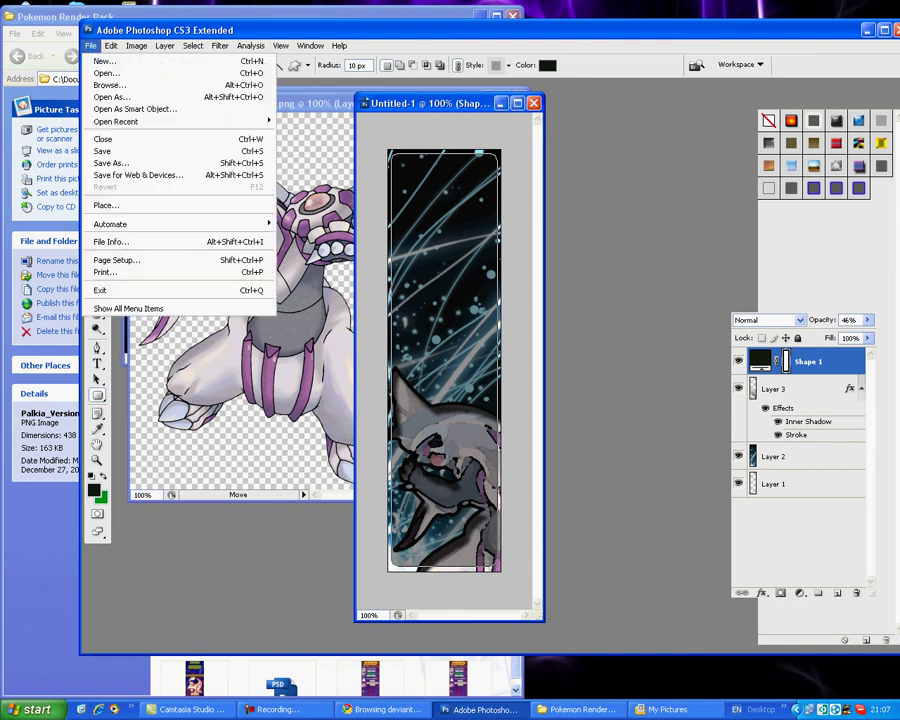
{"action": "left_click", "coordinate": [110, 163]}
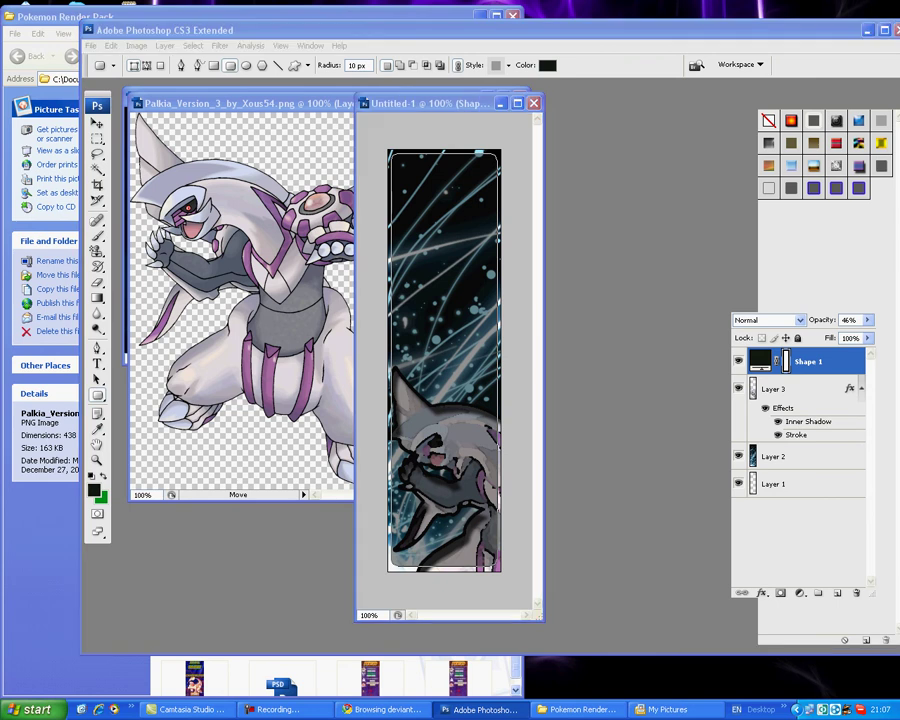
{"action": "left_click", "coordinate": [634, 403]}
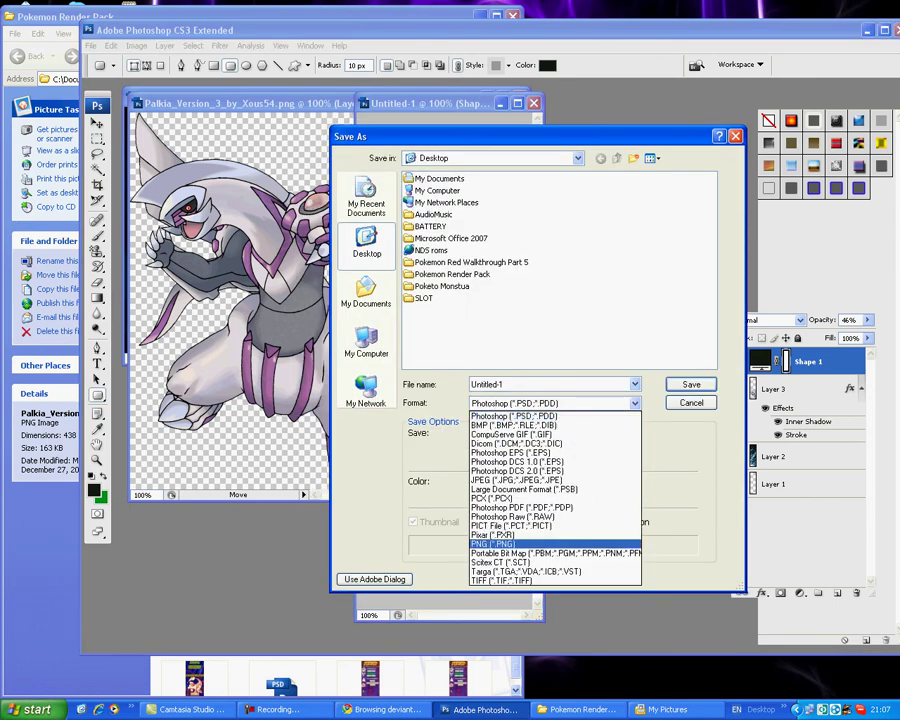
{"action": "left_click", "coordinate": [493, 543]}
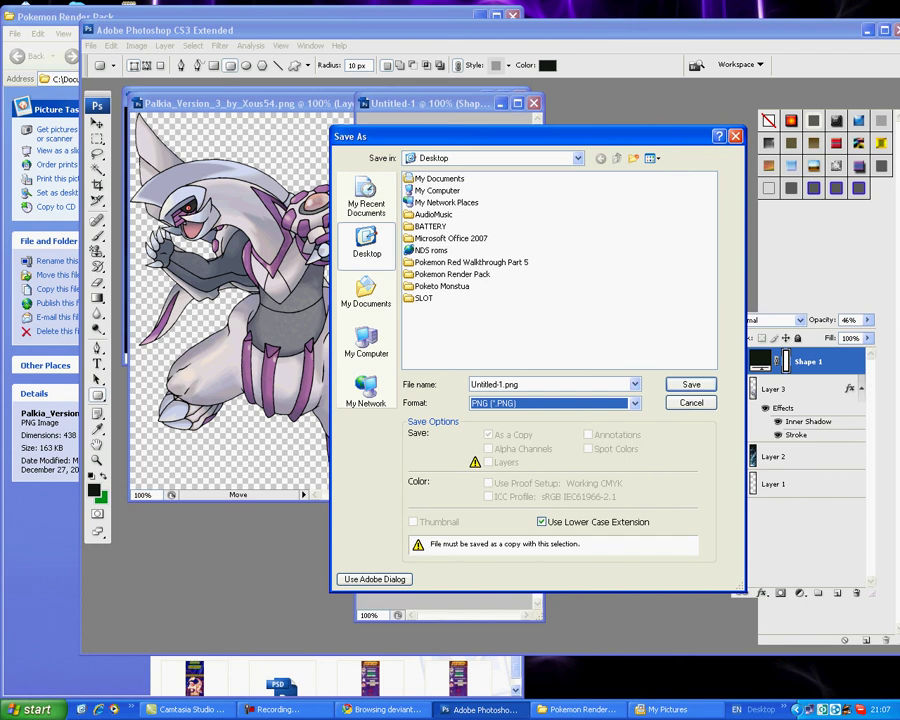
{"action": "left_click", "coordinate": [634, 384]}
{"action": "left_click", "coordinate": [634, 384]}
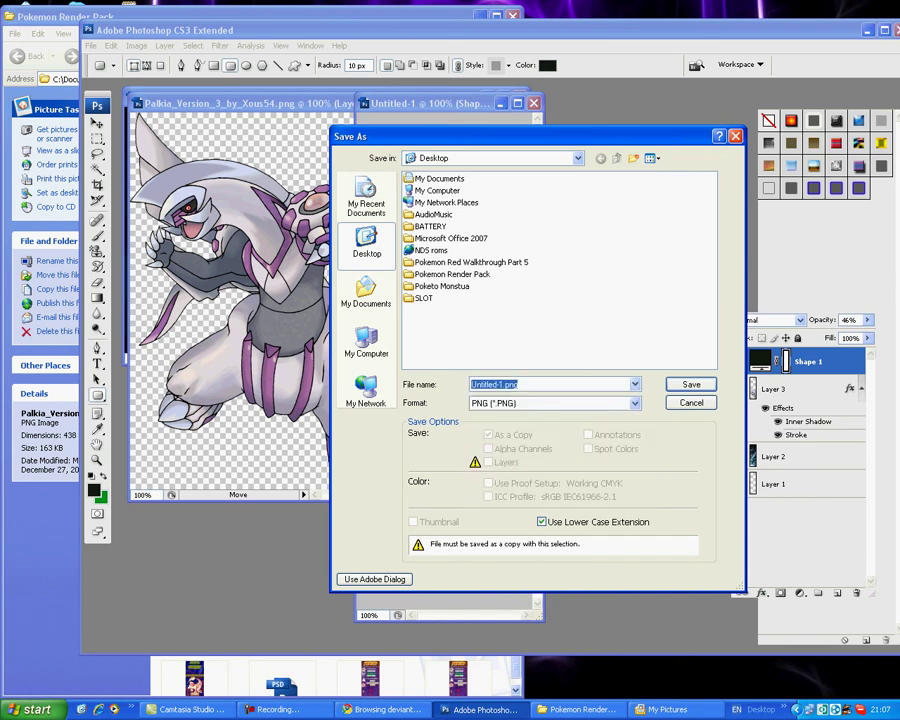
{"action": "key", "text": "Return"}
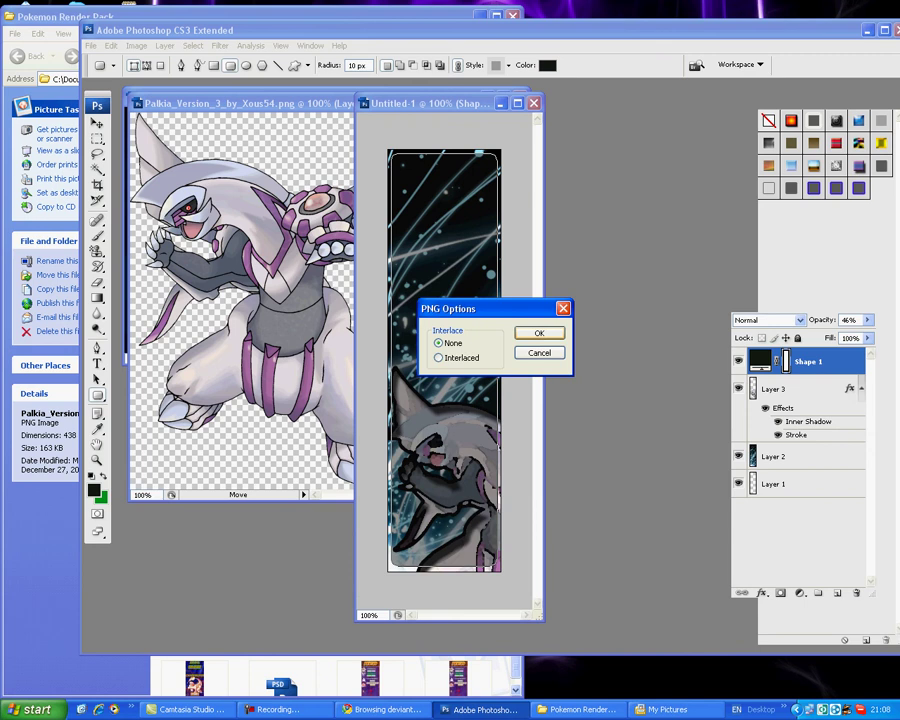
{"action": "key", "text": "Return"}
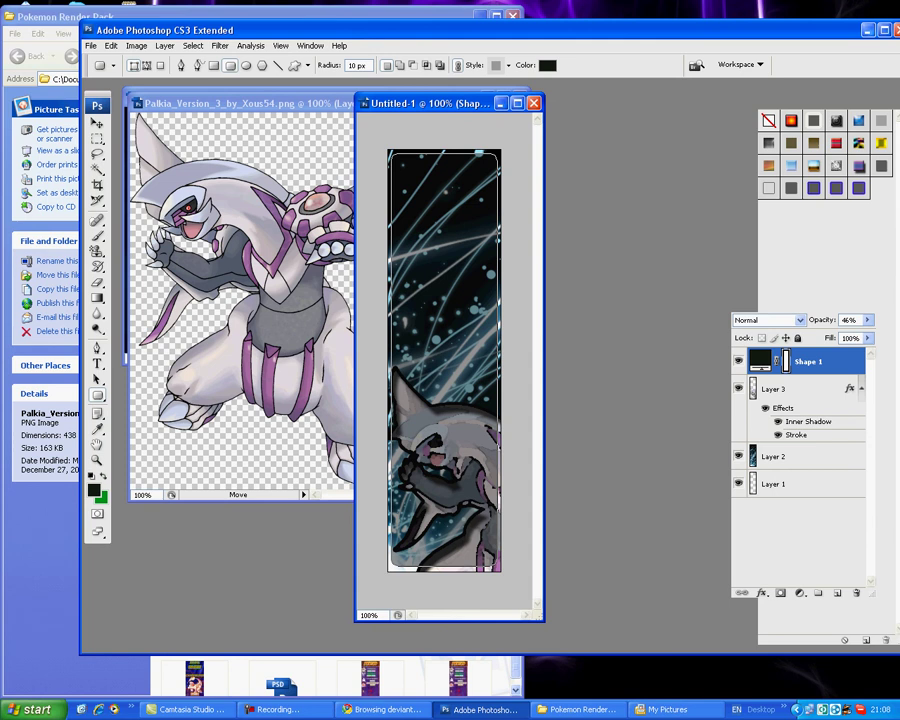
Step: Minimize the open windows, switch to Camtasia Studio and move its window aside to uncover the desktop icons
{"action": "left_click", "coordinate": [869, 31]}
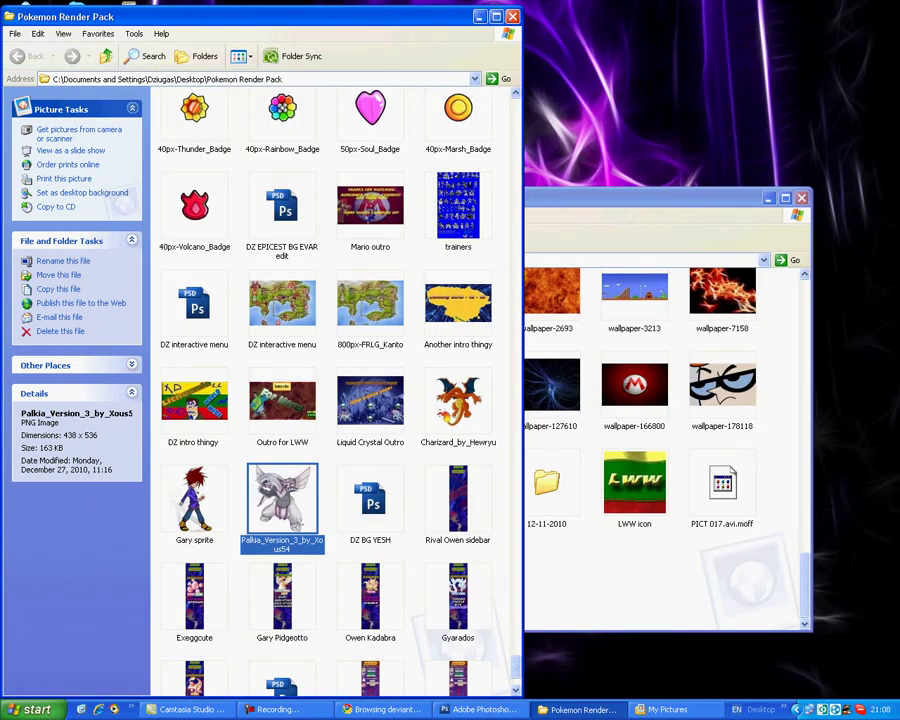
{"action": "left_click", "coordinate": [480, 16]}
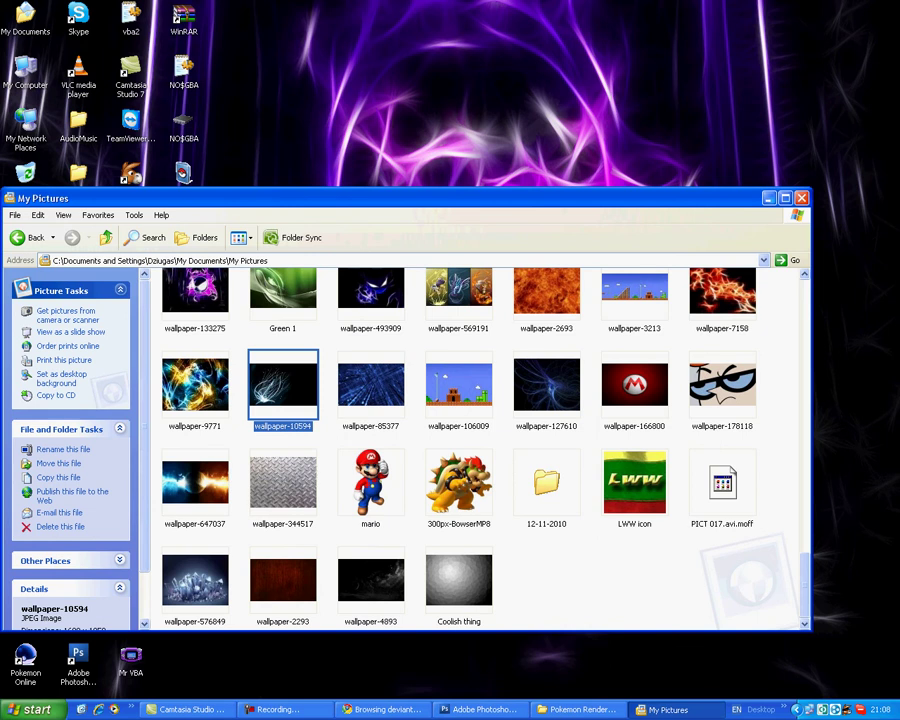
{"action": "left_click", "coordinate": [769, 198]}
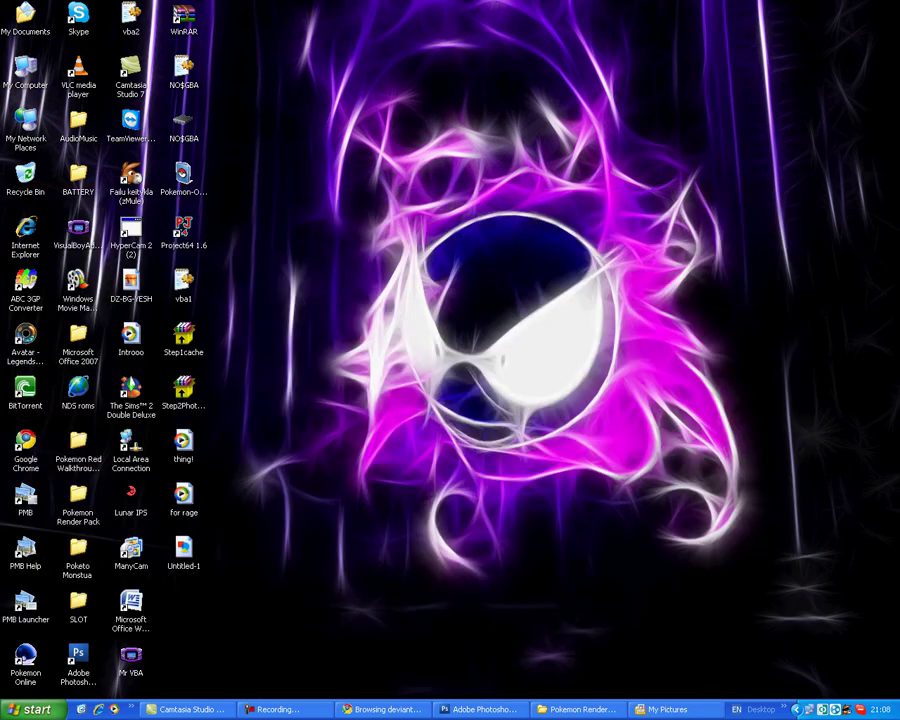
{"action": "left_click", "coordinate": [187, 709]}
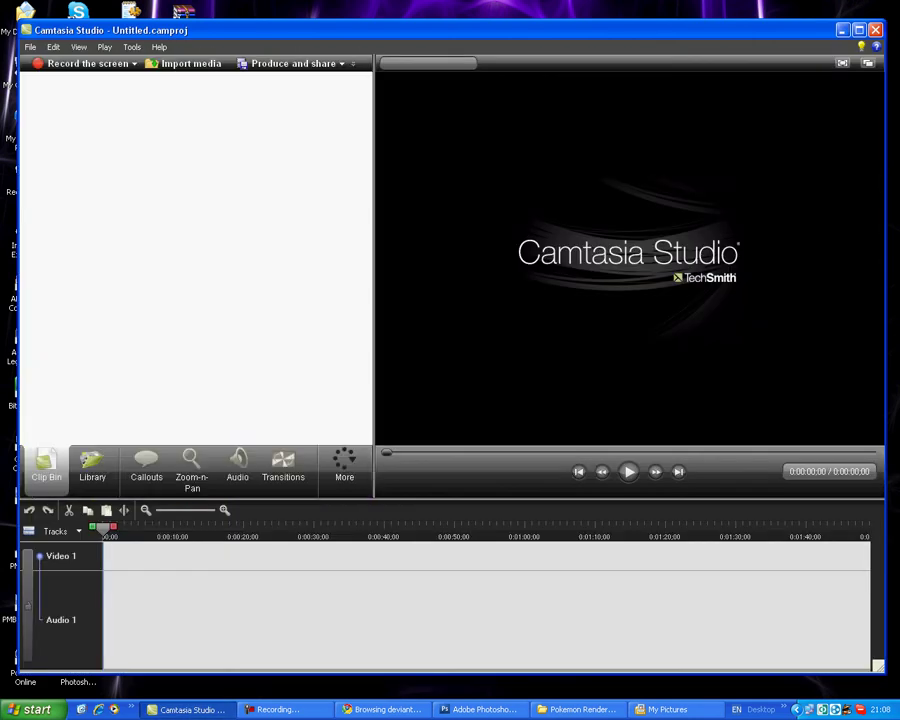
{"action": "left_click_drag", "start_coordinate": [430, 30], "coordinate": [630, 38]}
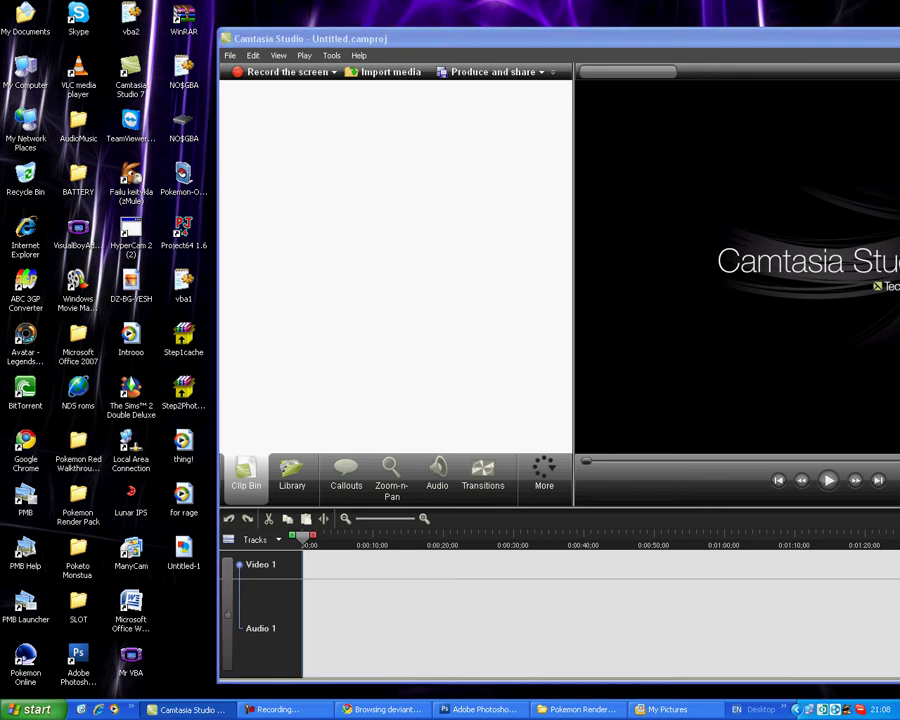
Step: Import the desktop video thing!.avi into the clip bin and place it at the start of the Video 1 track
{"action": "left_click_drag", "start_coordinate": [183, 442], "coordinate": [390, 260]}
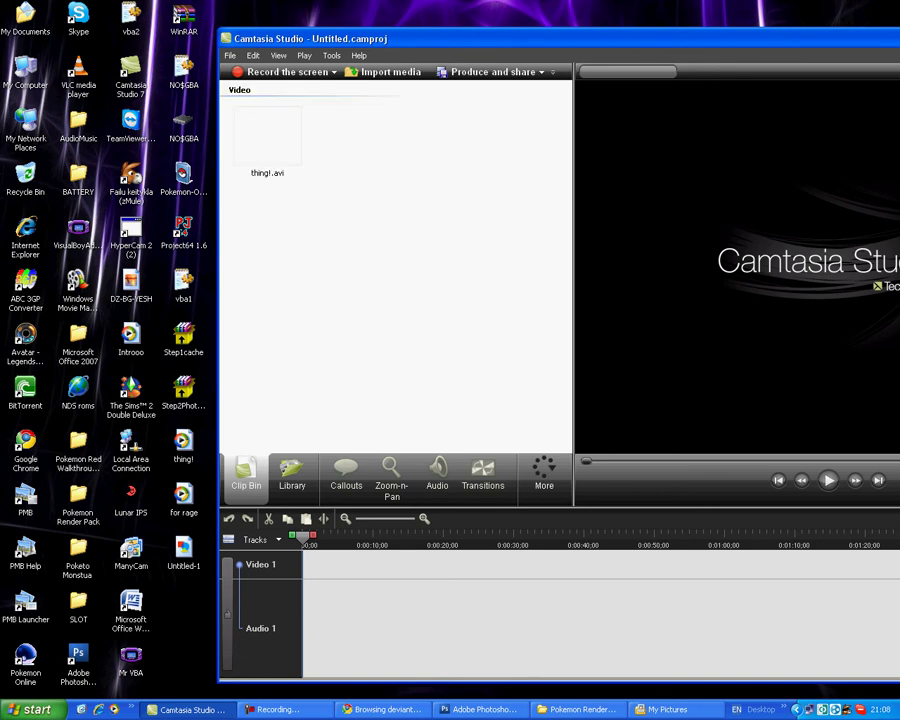
{"action": "left_click", "coordinate": [268, 137]}
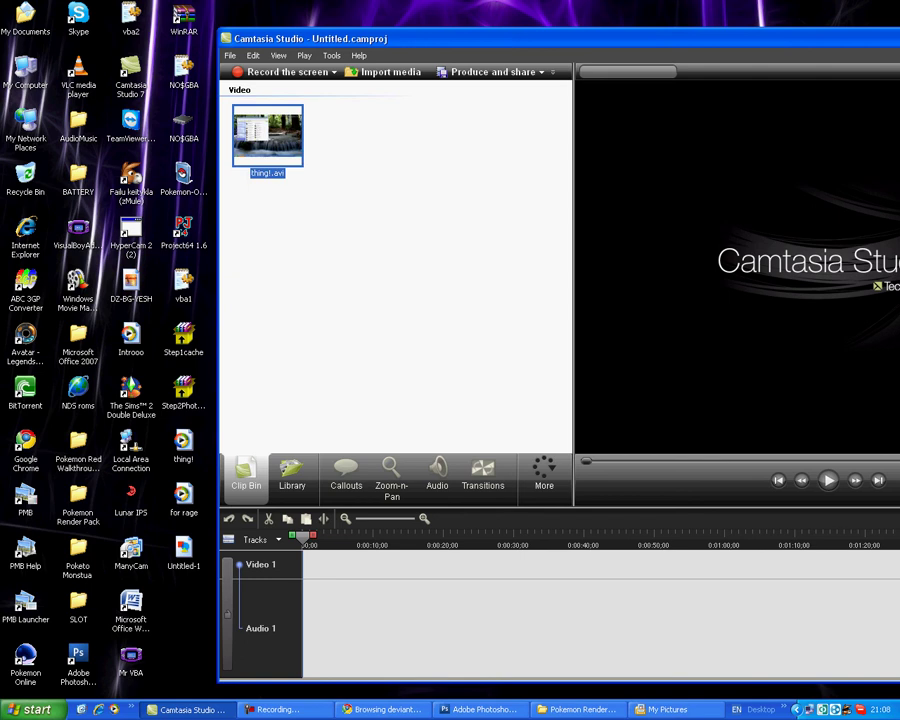
{"action": "left_click_drag", "start_coordinate": [267, 136], "coordinate": [315, 560]}
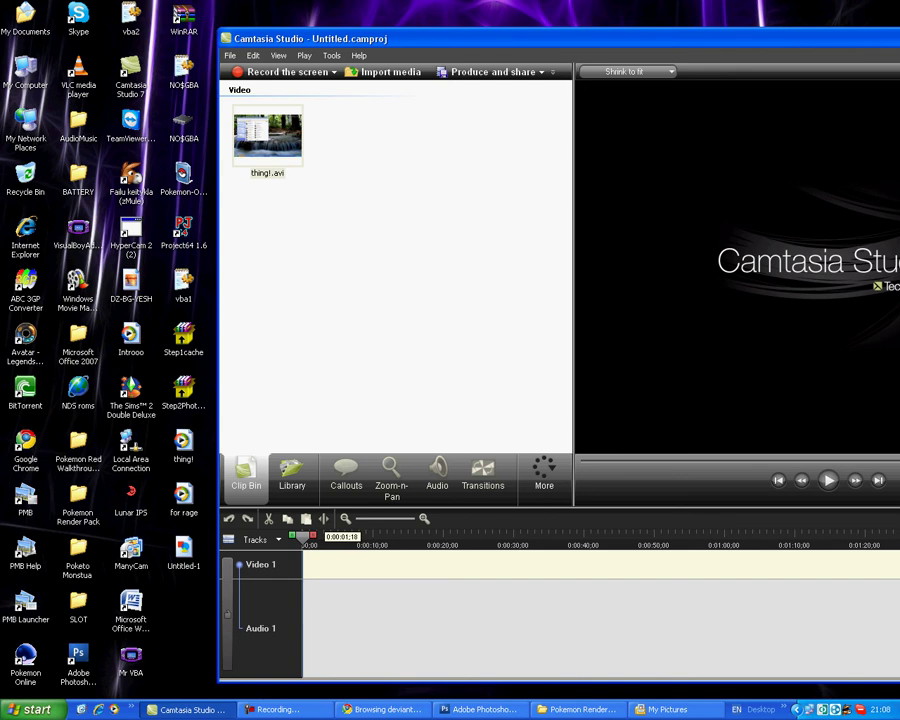
{"action": "left_click_drag", "start_coordinate": [313, 563], "coordinate": [314, 564]}
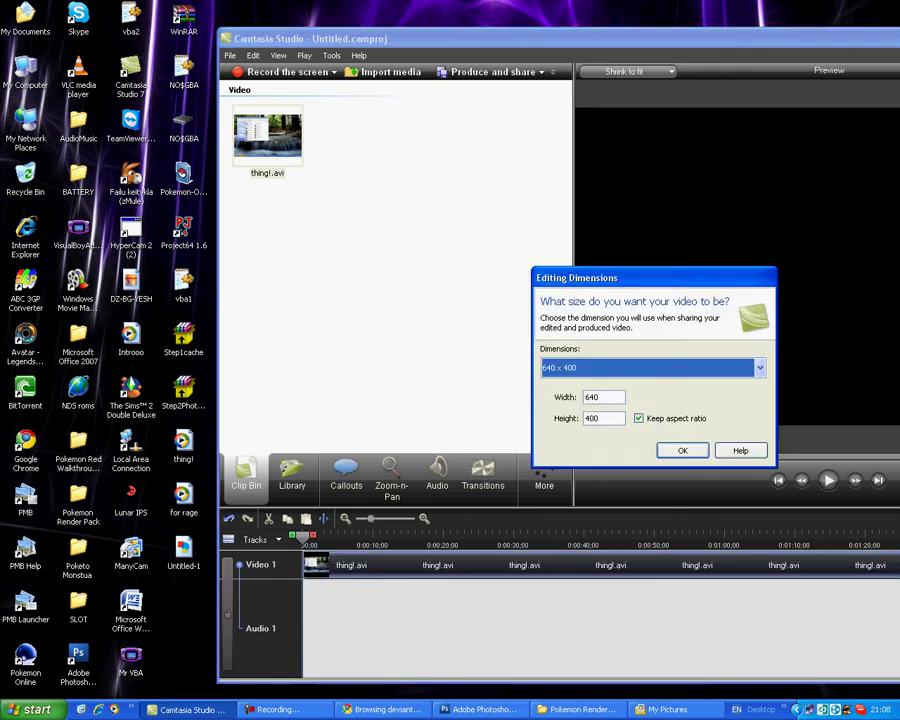
Step: Set the project's editing dimensions to 1280 x 720
{"action": "left_click", "coordinate": [760, 368]}
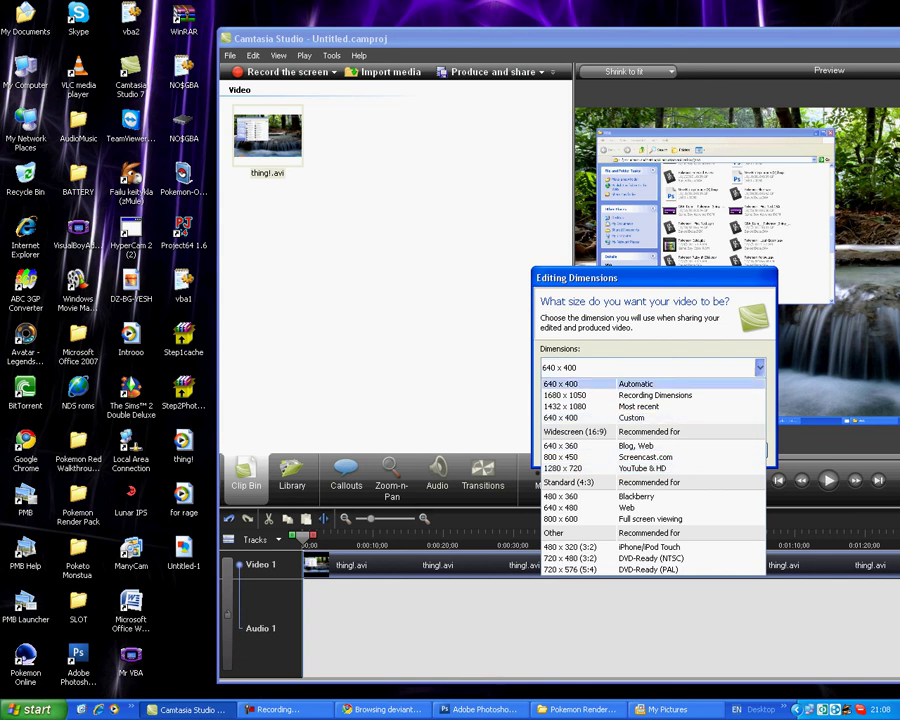
{"action": "left_click", "coordinate": [590, 468]}
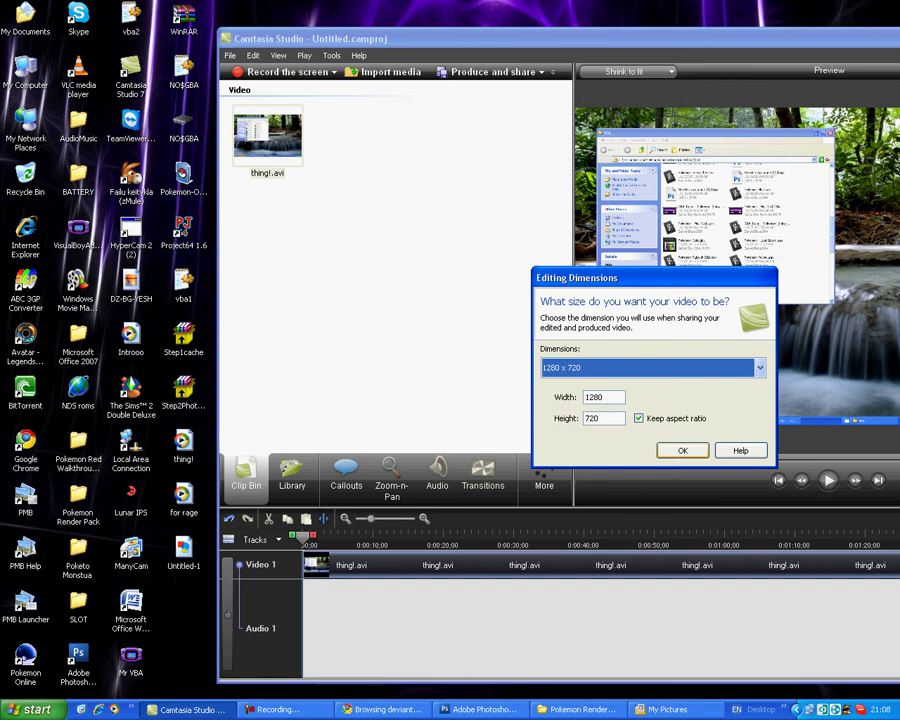
{"action": "left_click", "coordinate": [683, 450]}
Step: Import the video Introoo.wmv from the desktop into the clip bin
{"action": "left_click_drag", "start_coordinate": [600, 38], "coordinate": [409, 34]}
{"action": "left_click_drag", "start_coordinate": [260, 34], "coordinate": [262, 34]}
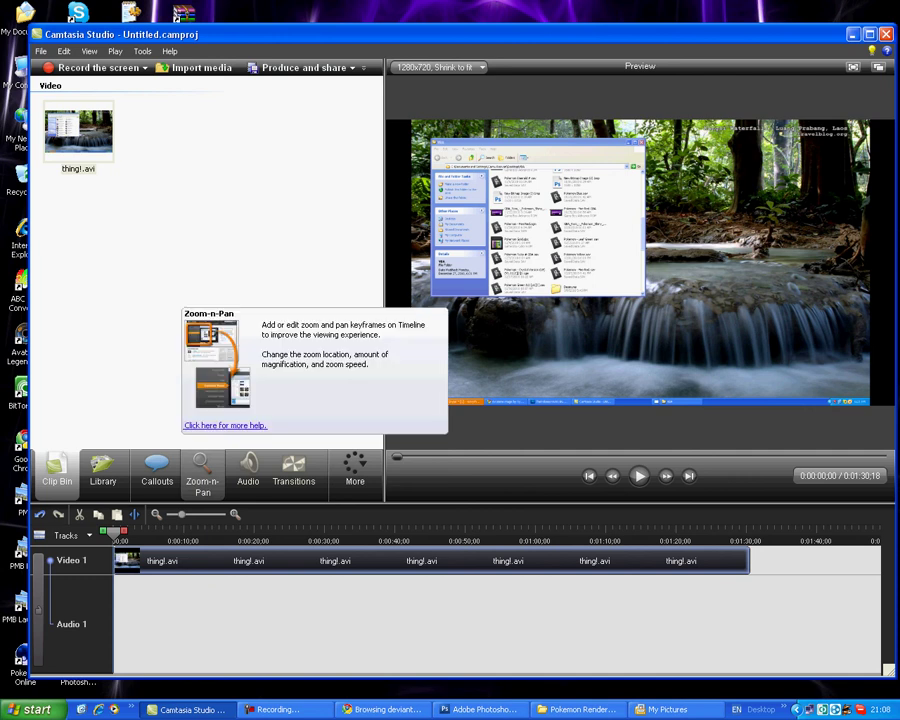
{"action": "left_click", "coordinate": [853, 34]}
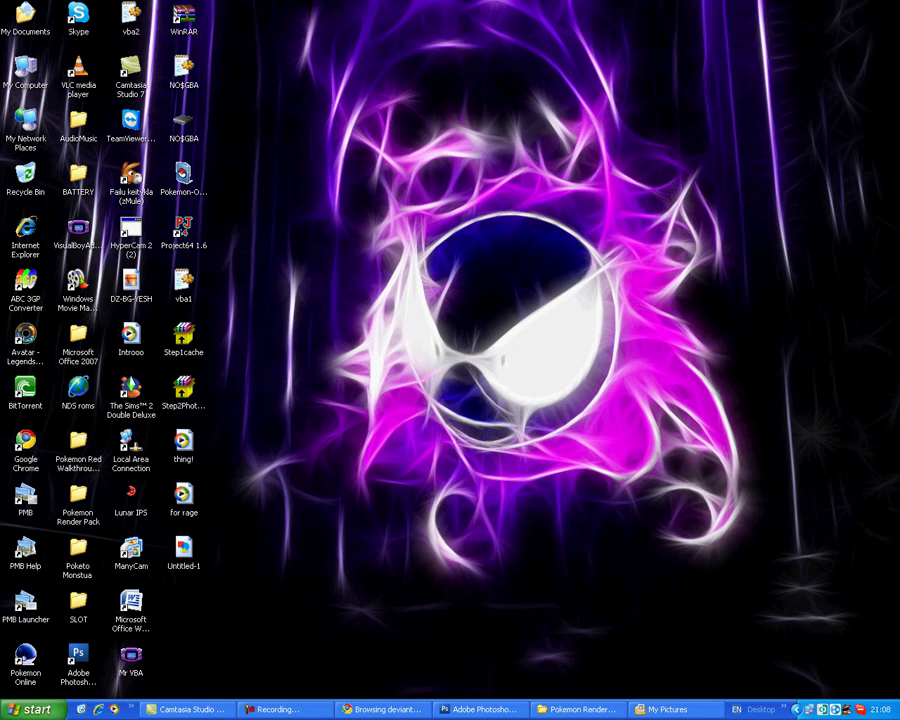
{"action": "key", "text": "super+d"}
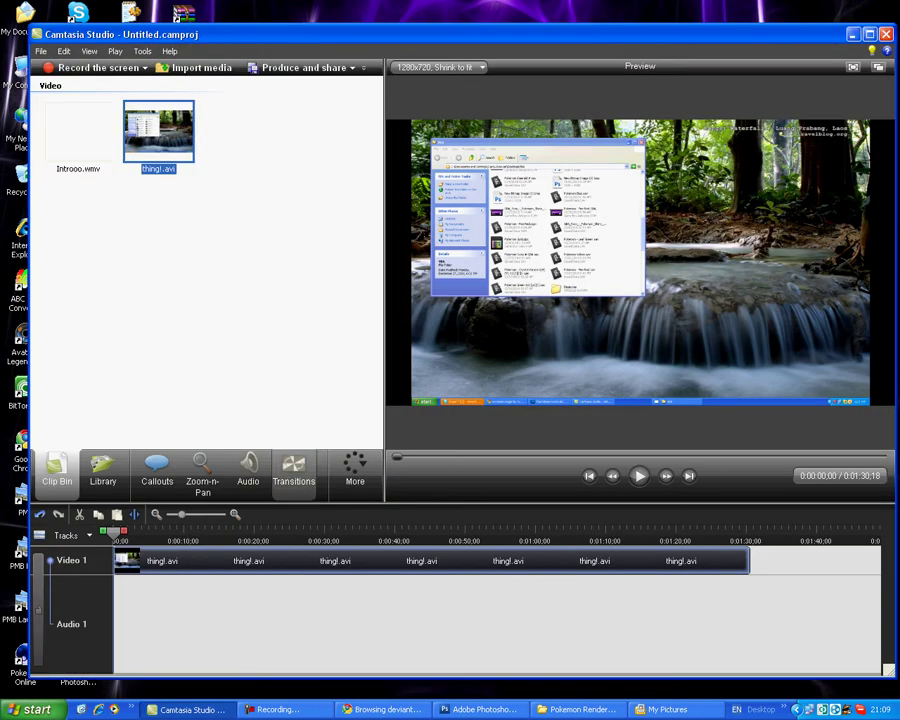
Step: Remove thing!.avi from the timeline and place Introoo.wmv at the start of the Video 1 track instead
{"action": "right_click", "coordinate": [260, 561]}
{"action": "left_click", "coordinate": [290, 459]}
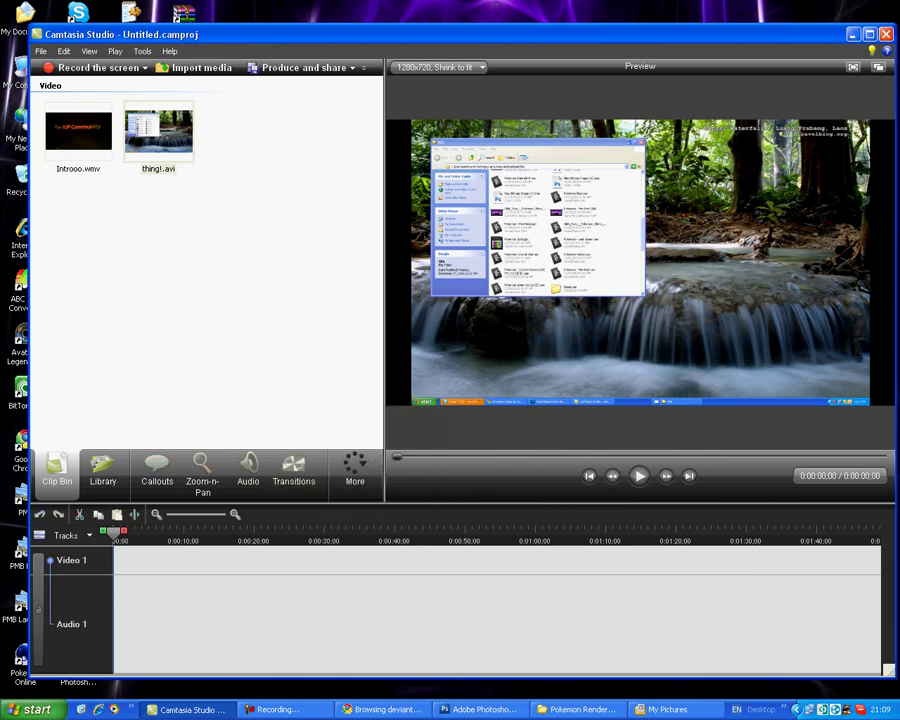
{"action": "left_click_drag", "start_coordinate": [78, 132], "coordinate": [135, 564]}
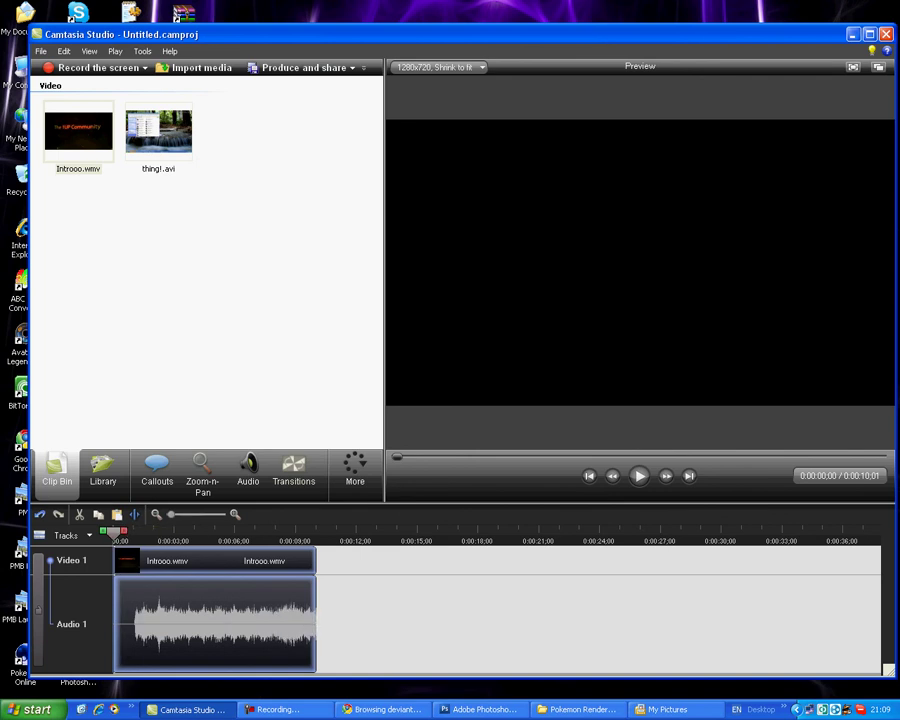
Step: Import the sidebar image Untitled-1.png from the desktop into the clip bin
{"action": "mouse_move", "coordinate": [400, 34]}
{"action": "left_mouse_down"}
{"action": "mouse_move", "coordinate": [528, 46]}
{"action": "mouse_move", "coordinate": [588, 29]}
{"action": "mouse_move", "coordinate": [396, 22]}
{"action": "left_mouse_up"}
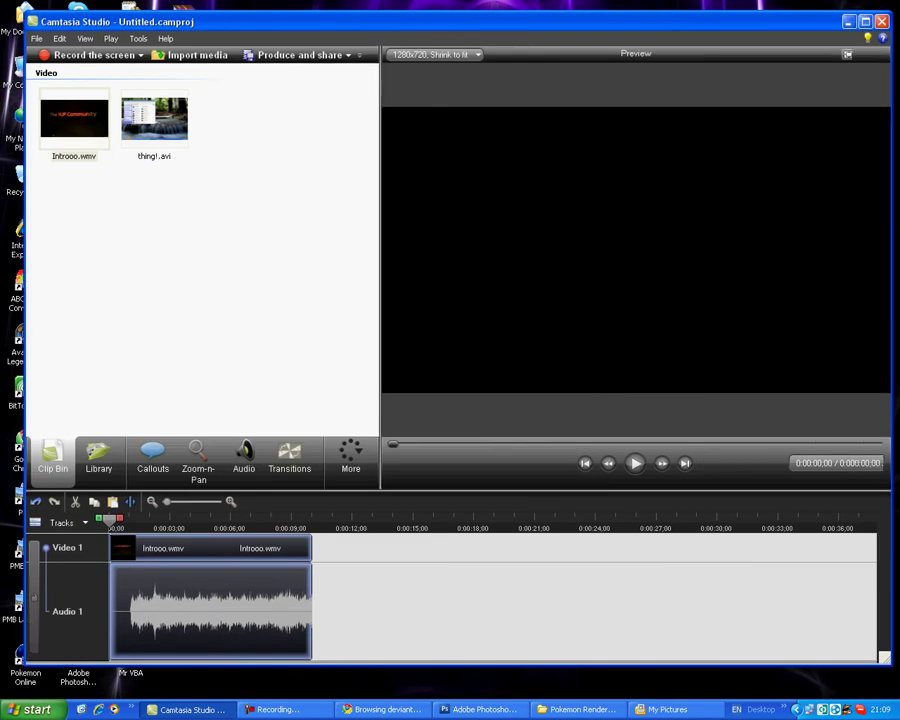
{"action": "mouse_move", "coordinate": [110, 521]}
{"action": "left_mouse_down"}
{"action": "mouse_move", "coordinate": [228, 519]}
{"action": "mouse_move", "coordinate": [109, 519]}
{"action": "left_mouse_up"}
{"action": "left_click_drag", "start_coordinate": [400, 21], "coordinate": [593, 32]}
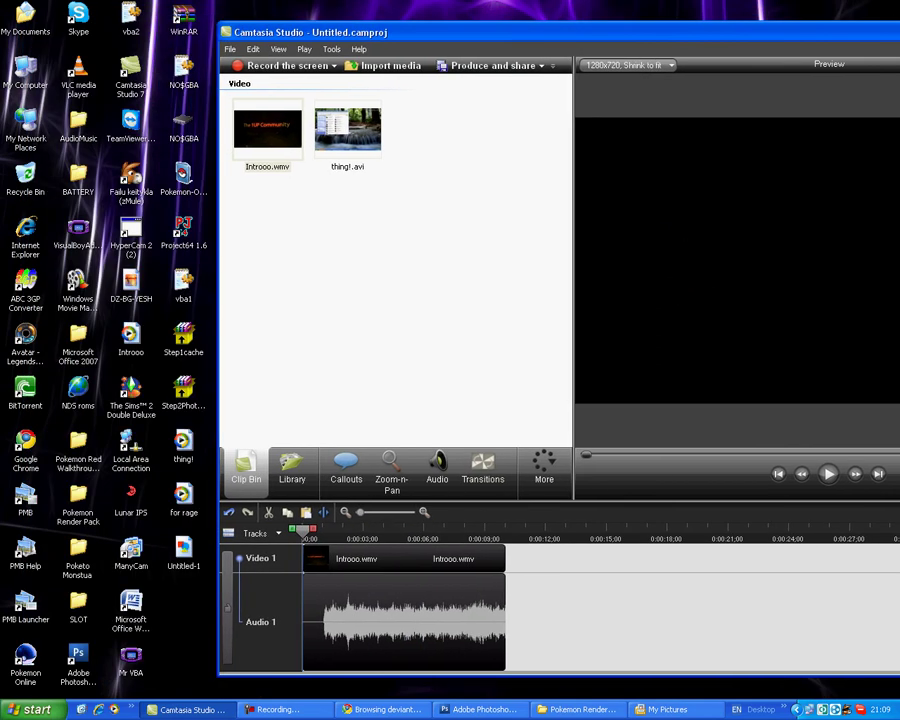
{"action": "left_click_drag", "start_coordinate": [183, 550], "coordinate": [375, 260]}
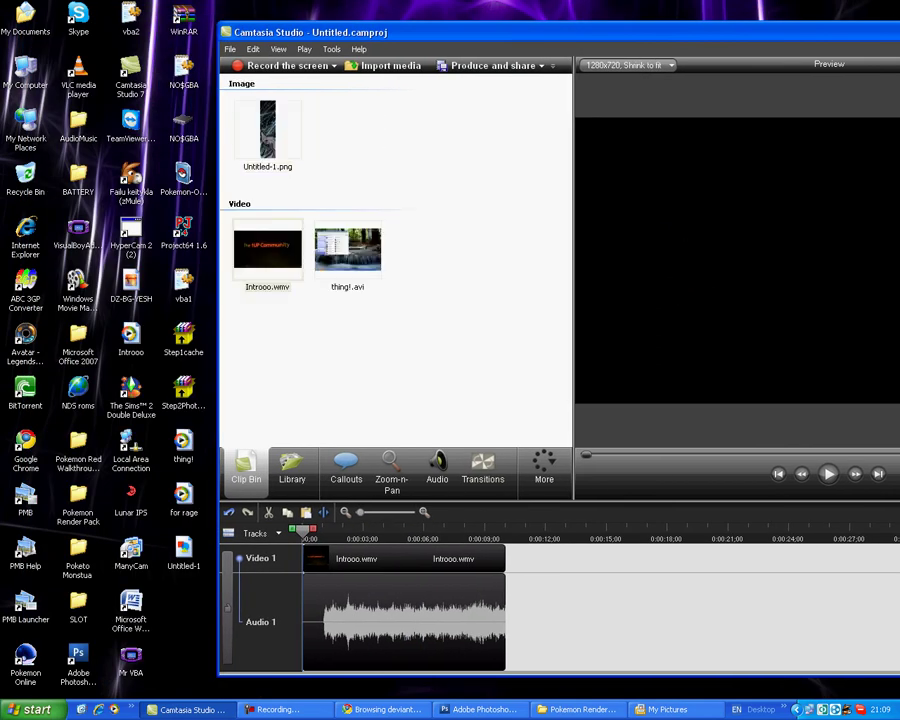
Step: Add Untitled-1.png as a callout at the start of the timeline and enlarge it proportionally to the full video height
{"action": "left_click_drag", "start_coordinate": [365, 32], "coordinate": [162, 25]}
{"action": "left_click_drag", "start_coordinate": [64, 123], "coordinate": [185, 573]}
{"action": "left_click_drag", "start_coordinate": [185, 524], "coordinate": [99, 524]}
{"action": "left_click", "coordinate": [143, 463]}
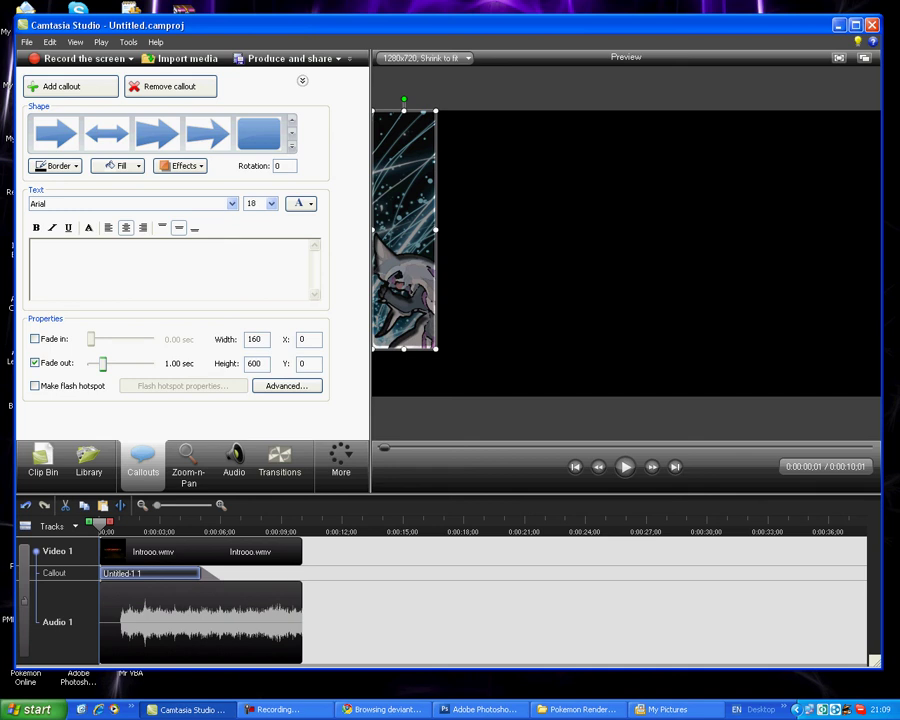
{"action": "left_click_drag", "start_coordinate": [436, 349], "coordinate": [448, 394]}
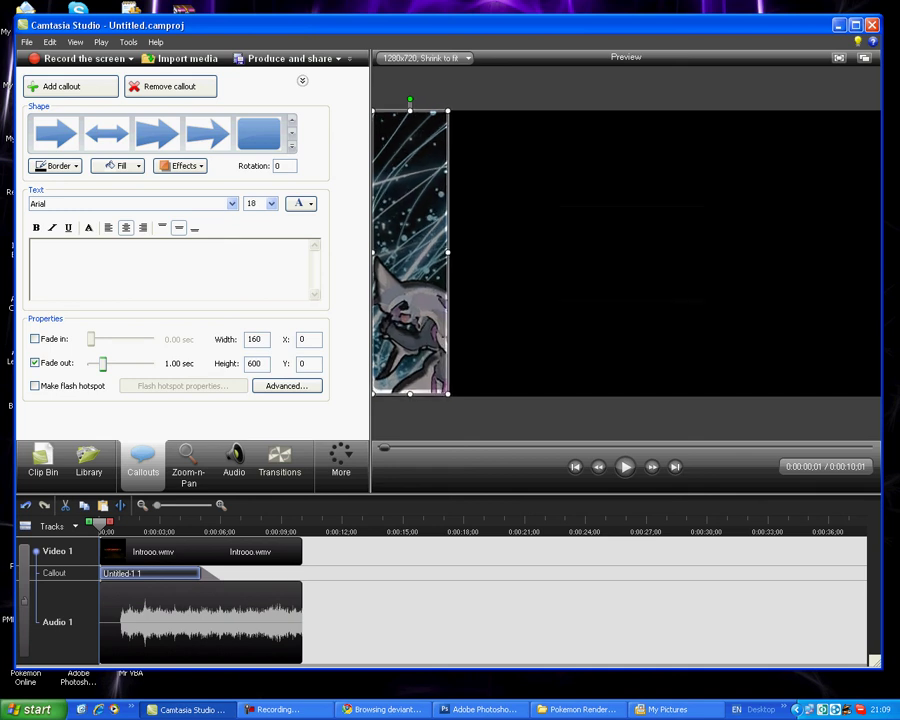
Step: Add a Zoom-n-Pan keyframe on Introoo.wmv at 0:00:01;27, shrinking the zoom frame proportionally to about 150% scale with its lower-right corner on the video's
{"action": "left_click", "coordinate": [560, 330]}
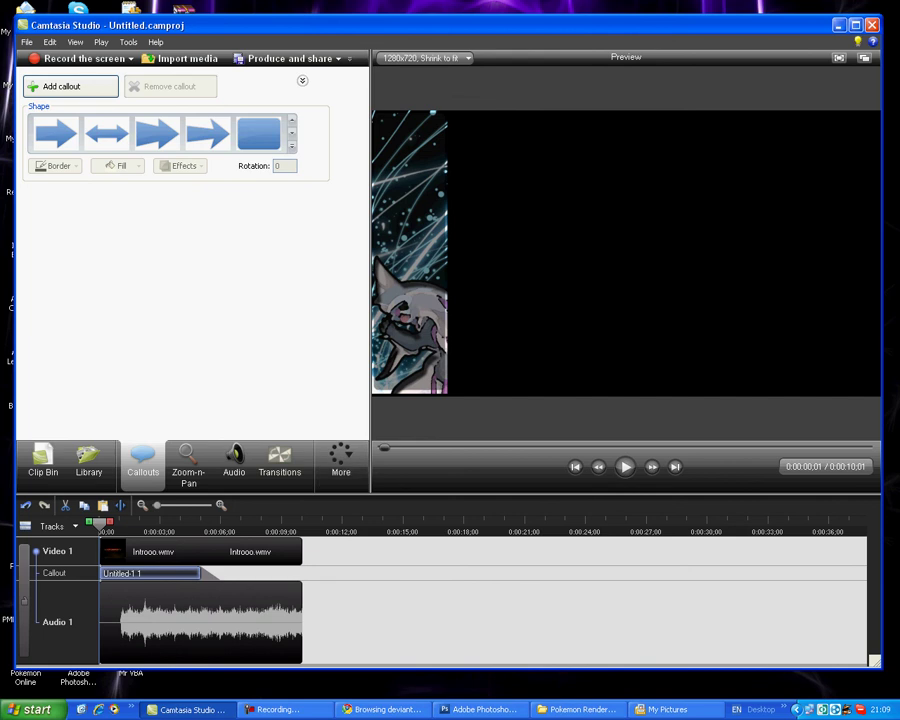
{"action": "left_click", "coordinate": [197, 552]}
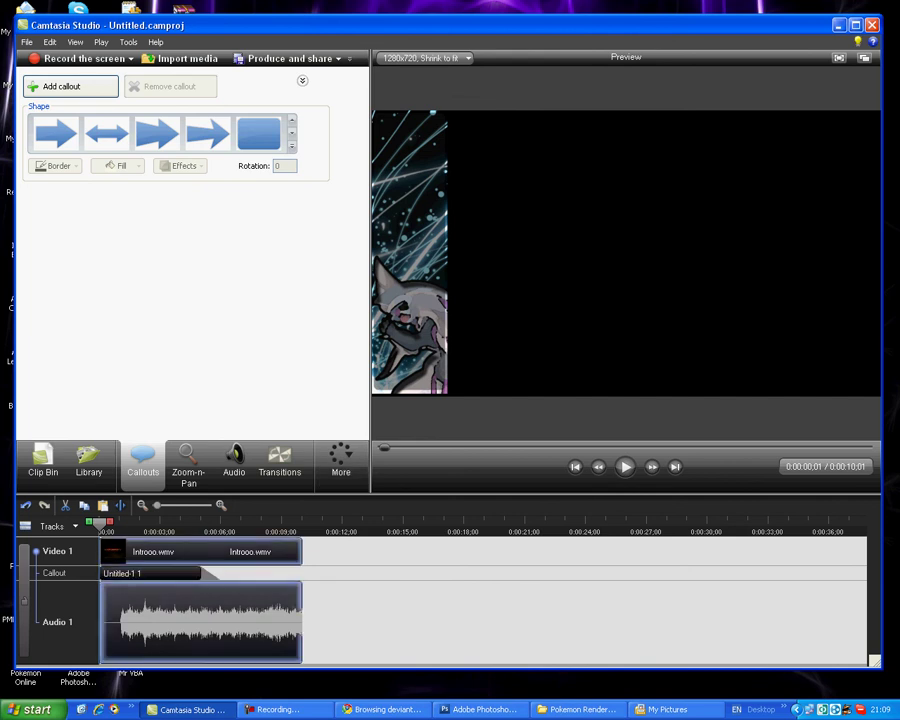
{"action": "left_click_drag", "start_coordinate": [99, 524], "coordinate": [137, 524]}
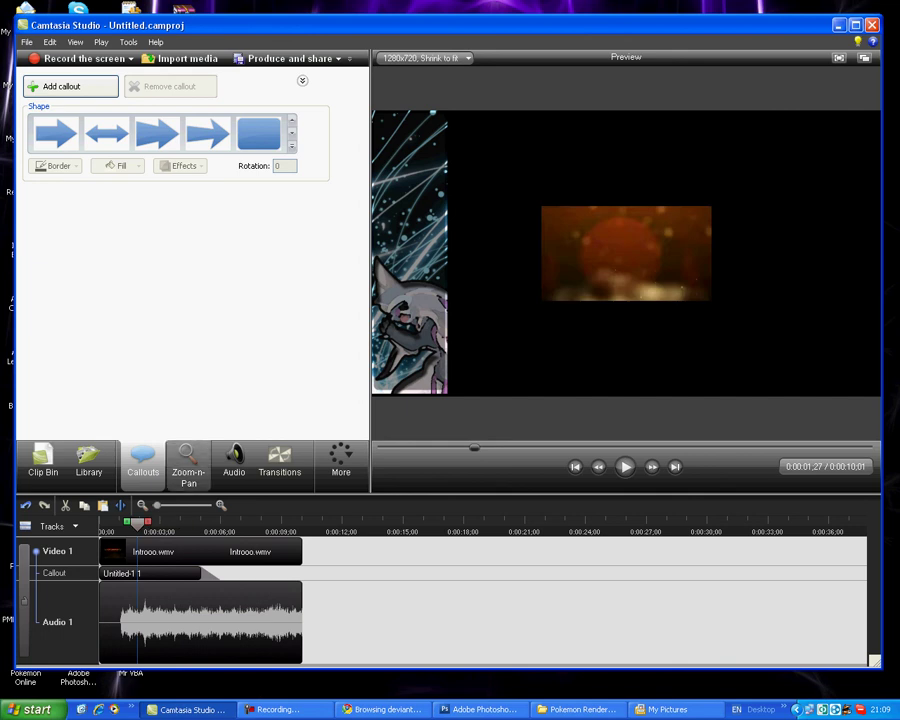
{"action": "left_click", "coordinate": [188, 462]}
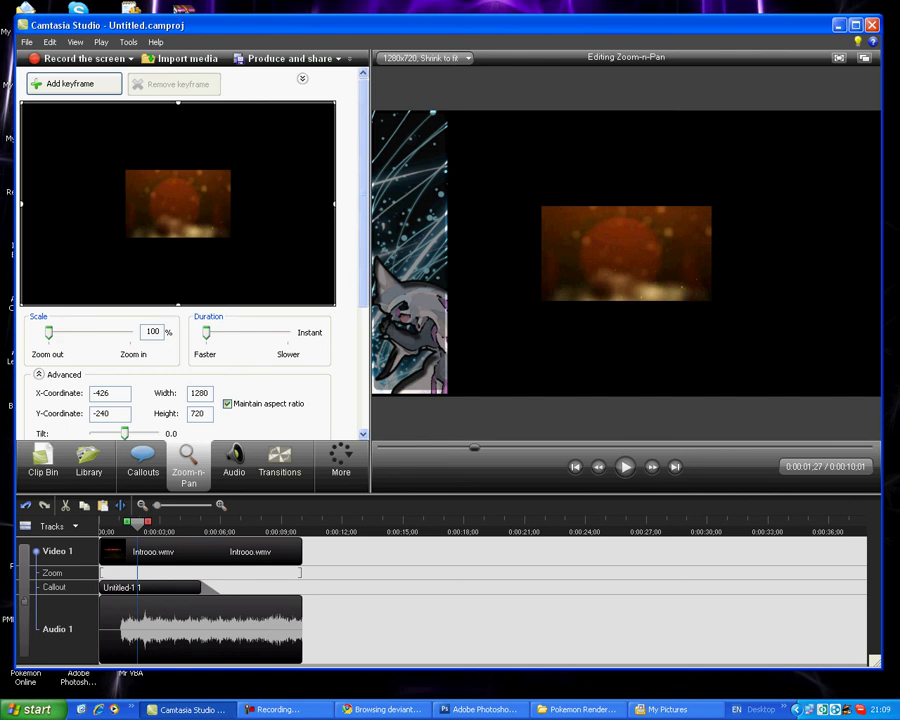
{"action": "left_click", "coordinate": [228, 404]}
{"action": "left_click_drag", "start_coordinate": [334, 305], "coordinate": [230, 238]}
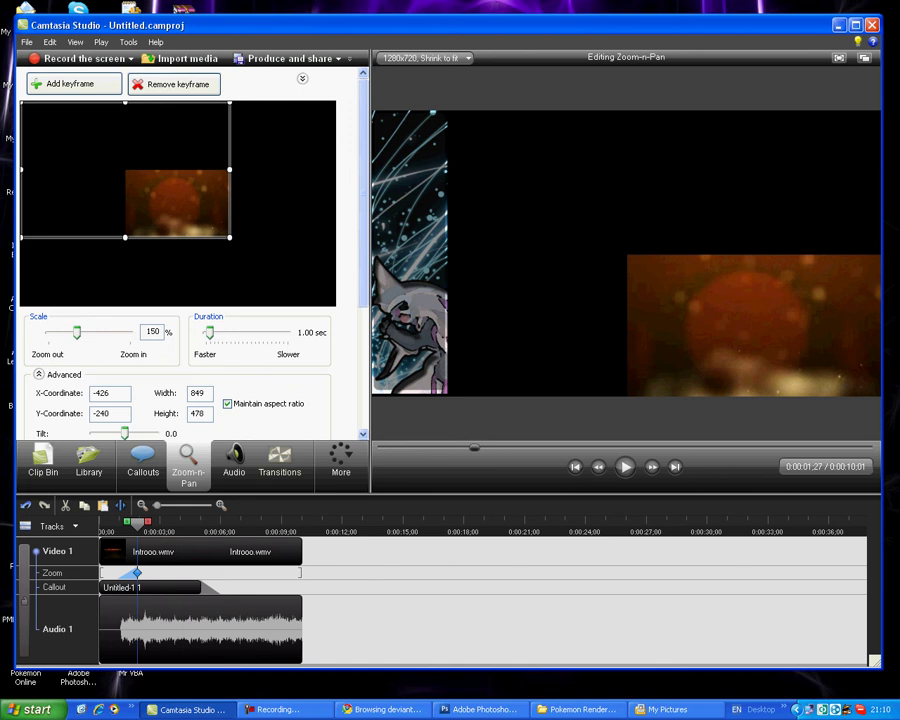
Step: Disable Maintain aspect ratio and fit the zoom frame to the video plus a sidebar gap, about 500 by 238 at X -77, Y 0
{"action": "left_click_drag", "start_coordinate": [125, 102], "coordinate": [125, 130]}
{"action": "left_click_drag", "start_coordinate": [42, 130], "coordinate": [21, 102]}
{"action": "left_click", "coordinate": [228, 404]}
{"action": "left_click_drag", "start_coordinate": [161, 104], "coordinate": [161, 169]}
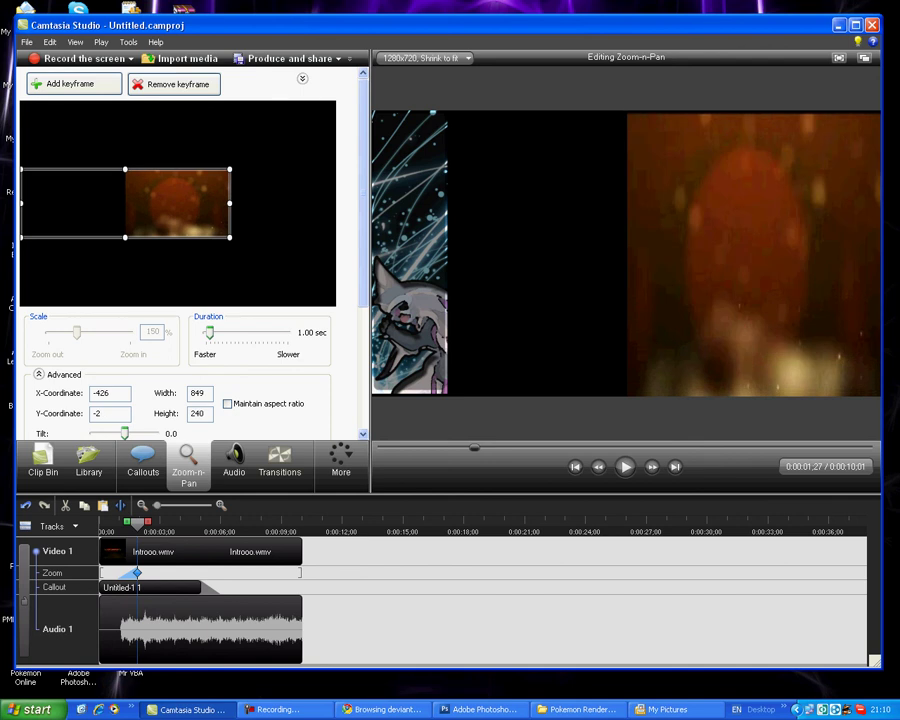
{"action": "left_click_drag", "start_coordinate": [125, 169], "coordinate": [125, 170]}
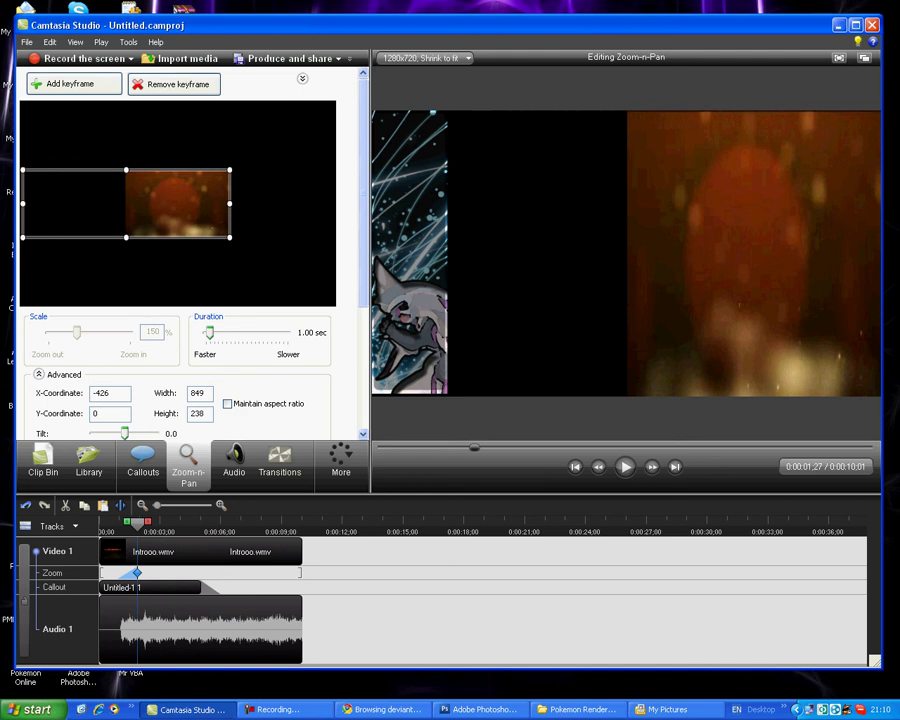
{"action": "left_click_drag", "start_coordinate": [21, 203], "coordinate": [106, 203]}
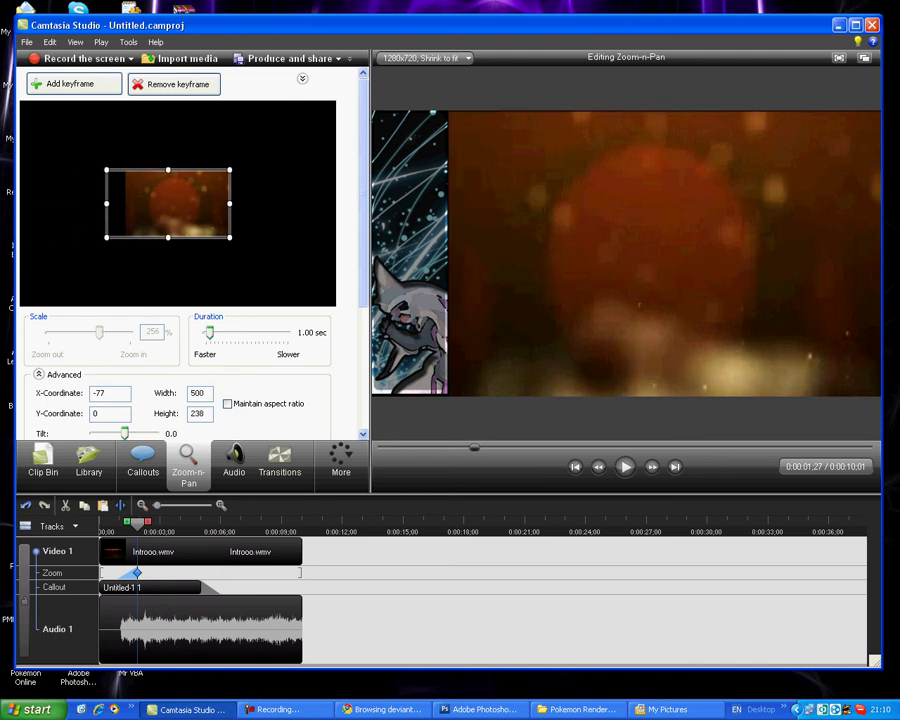
{"action": "left_click_drag", "start_coordinate": [137, 524], "coordinate": [168, 524]}
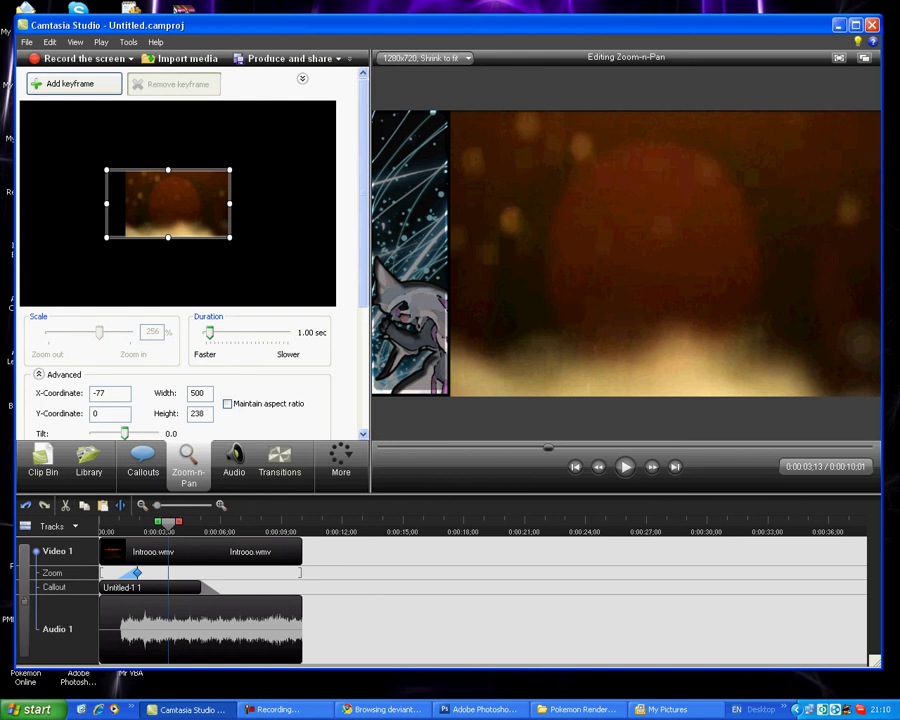
Step: Produce the project with the HD preset at 1280 x 720, saving it to the desktop under the production name Test
{"action": "left_click", "coordinate": [288, 59]}
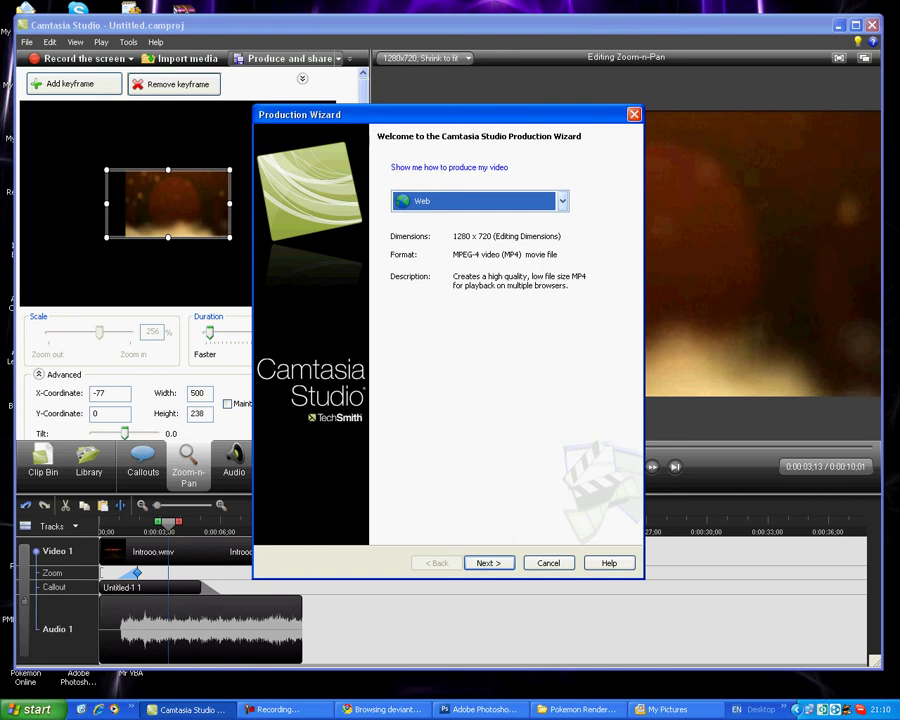
{"action": "left_click", "coordinate": [563, 201]}
{"action": "left_click", "coordinate": [418, 282]}
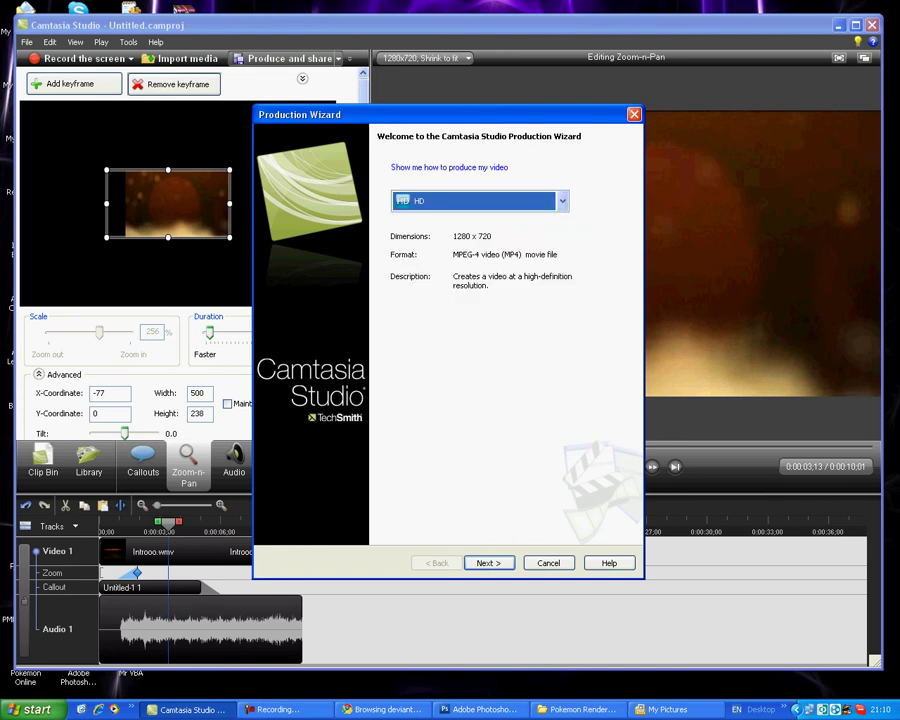
{"action": "key", "text": "Return"}
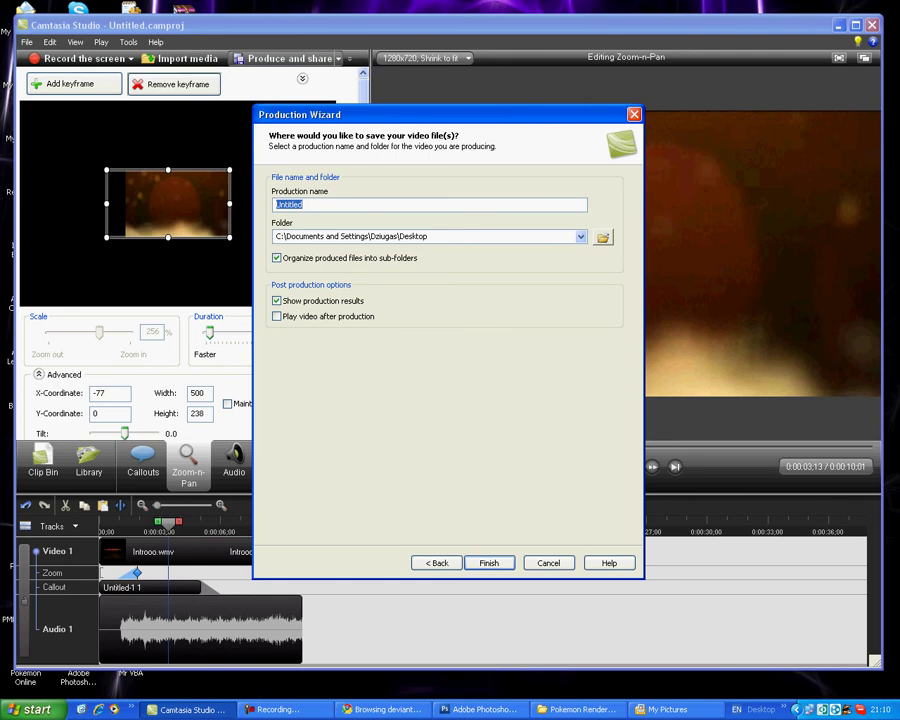
{"action": "type", "text": "Test"}
{"action": "key", "text": "Return"}
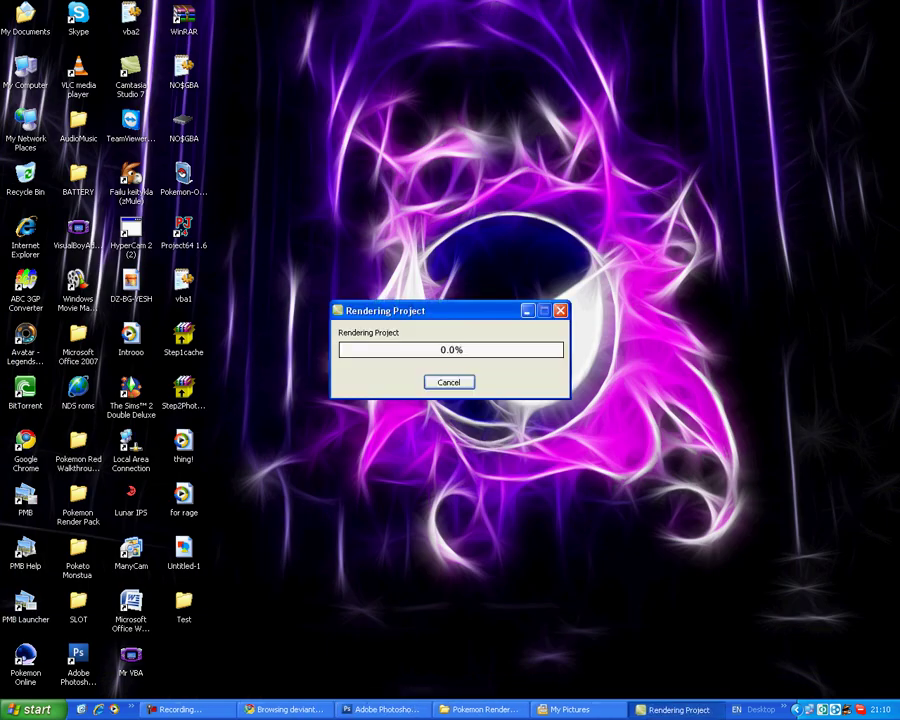